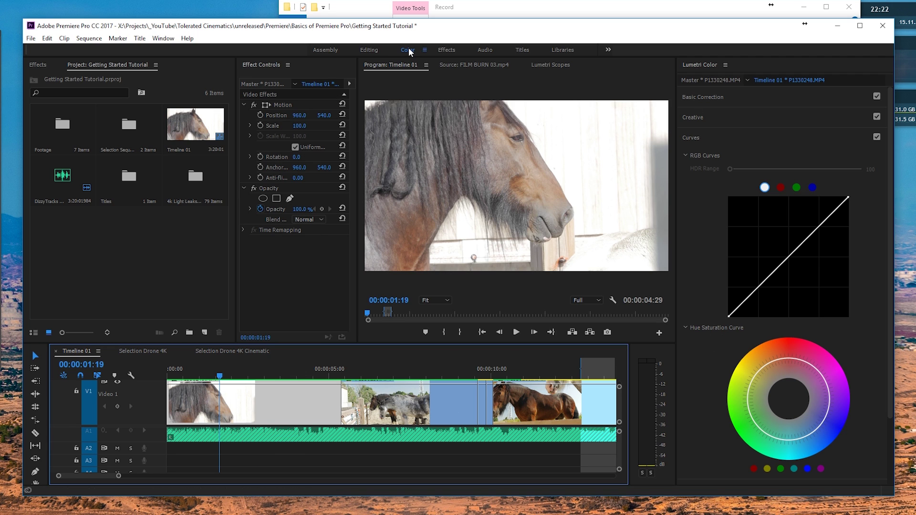
# Split the Program monitor into its own area so the Lumetri Scopes are displayed beside it
pyautogui.click(548, 65)
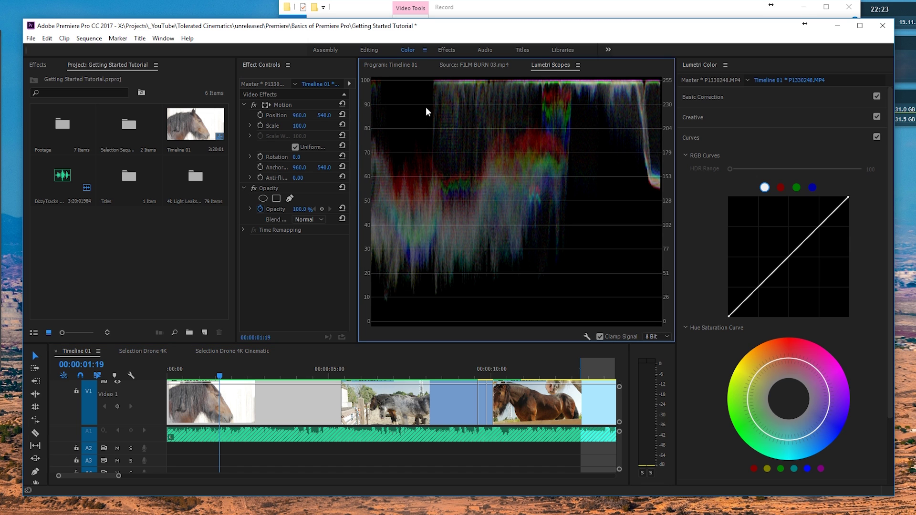
pyautogui.click(391, 66)
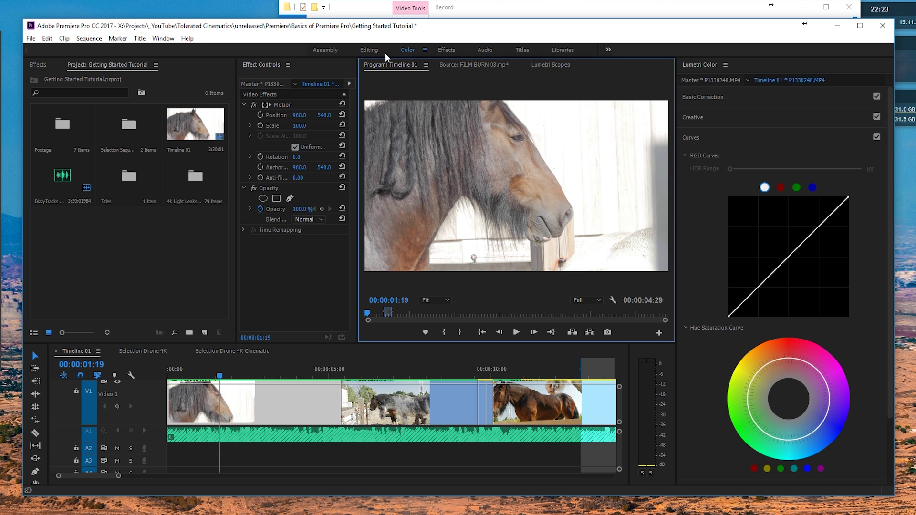
pyautogui.moveTo(387, 62); pyautogui.dragTo(377, 191)
pyautogui.click(634, 65)
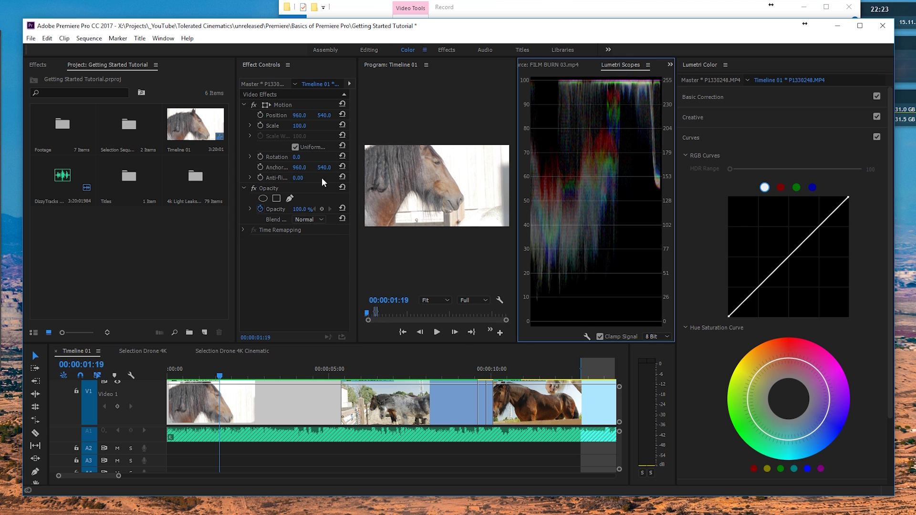
# Narrow the Project, Effect Controls and Lumetri Color panels to enlarge the Program monitor and Lumetri Scopes
pyautogui.moveTo(231, 186); pyautogui.dragTo(139, 189)
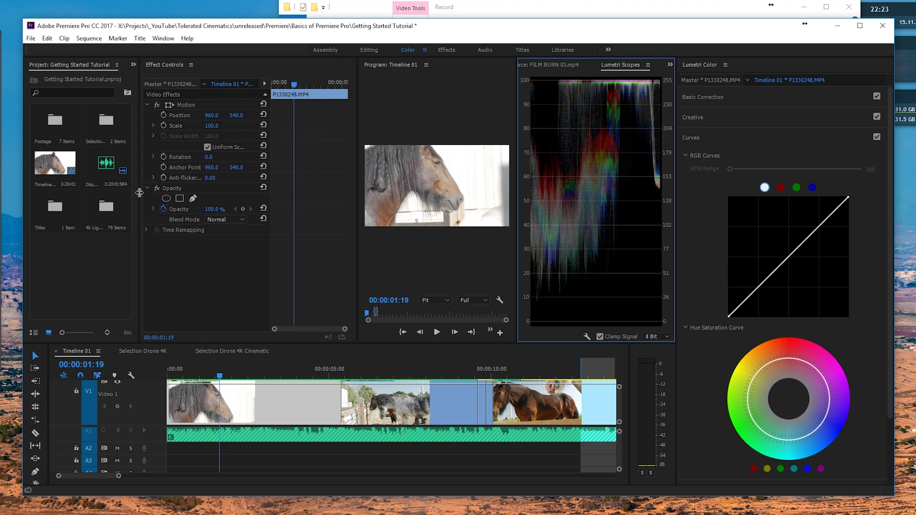
pyautogui.moveTo(356, 187); pyautogui.dragTo(224, 189)
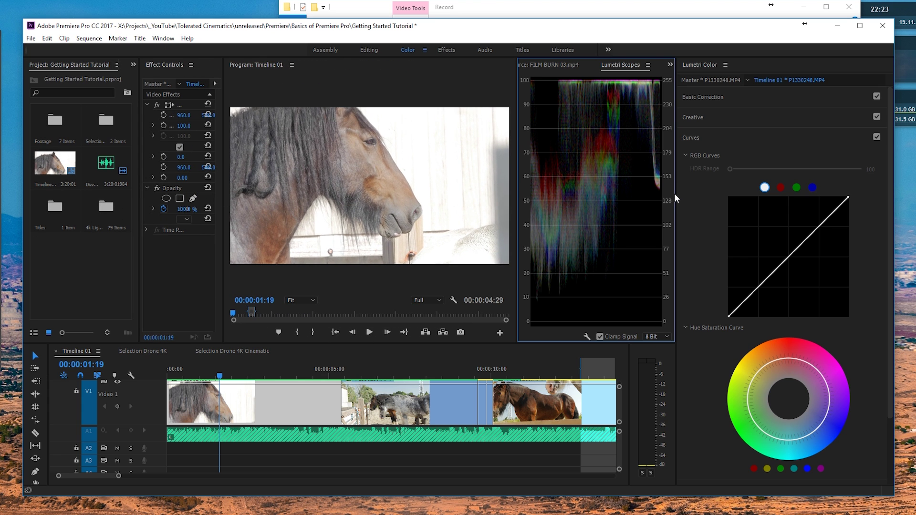
pyautogui.moveTo(674, 193); pyautogui.dragTo(687, 196)
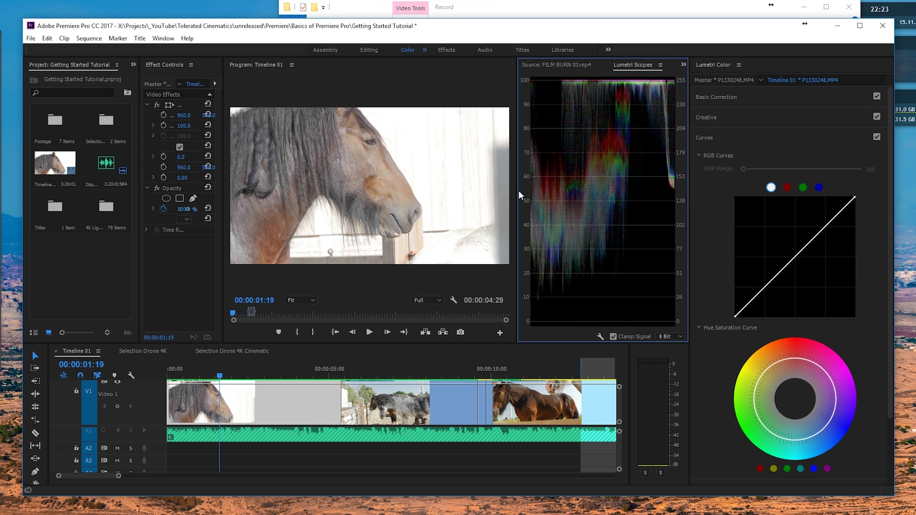
pyautogui.moveTo(516, 196)
pyautogui.mouseDown()
pyautogui.moveTo(476, 195)
pyautogui.moveTo(518, 196)
pyautogui.mouseUp()
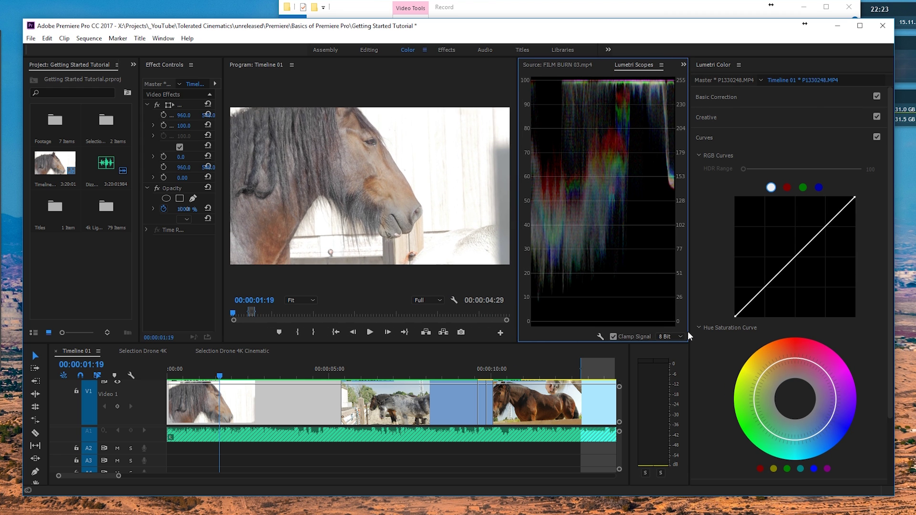
pyautogui.moveTo(689, 331); pyautogui.dragTo(702, 331)
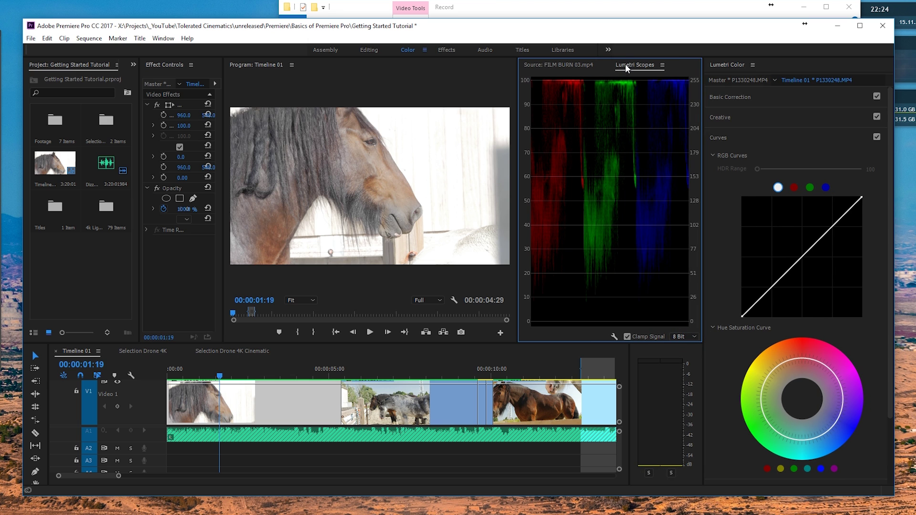
# Add the Vectorscope HLS beside the RGB parade in the Lumetri Scopes
pyautogui.rightClick(570, 98)
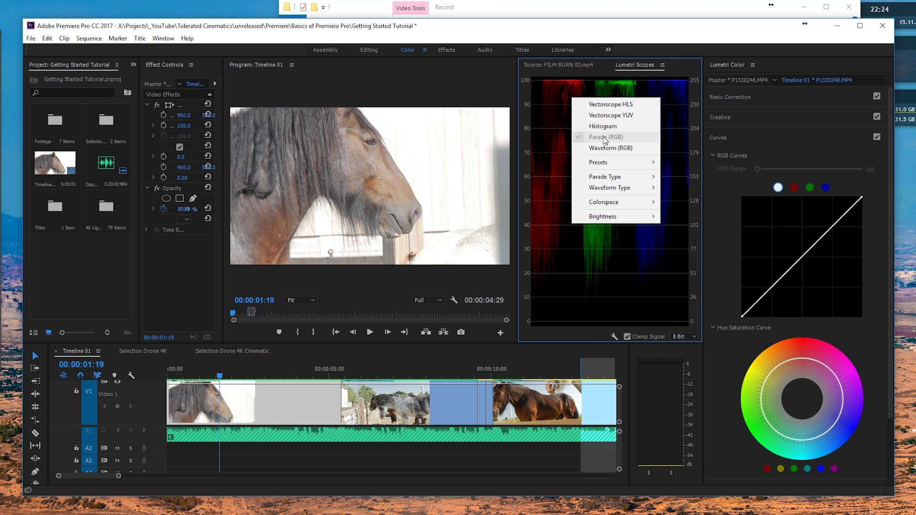
pyautogui.click(632, 104)
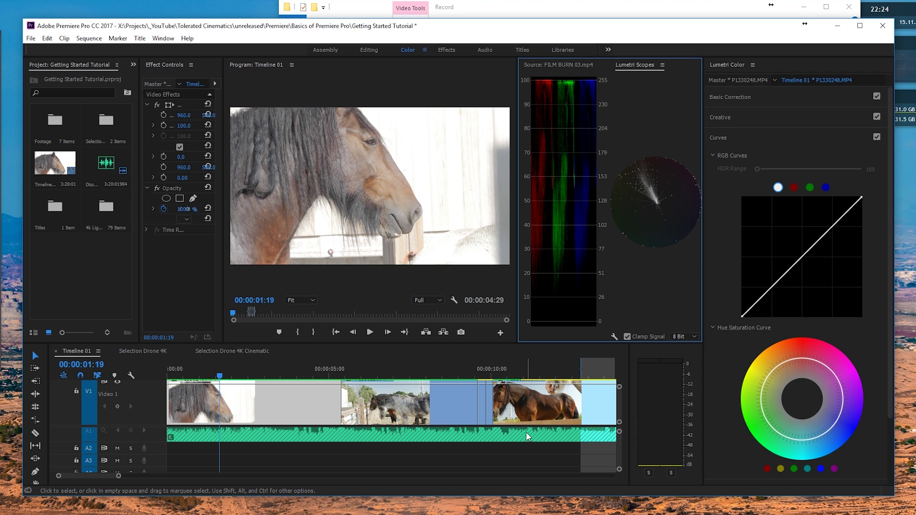
# Move the playhead to 00:00:10:24 on the brown horse clip, widen the scopes slightly, and expand the Basic Correction settings
pyautogui.hscroll(4, 444, 401)
pyautogui.click(443, 362)
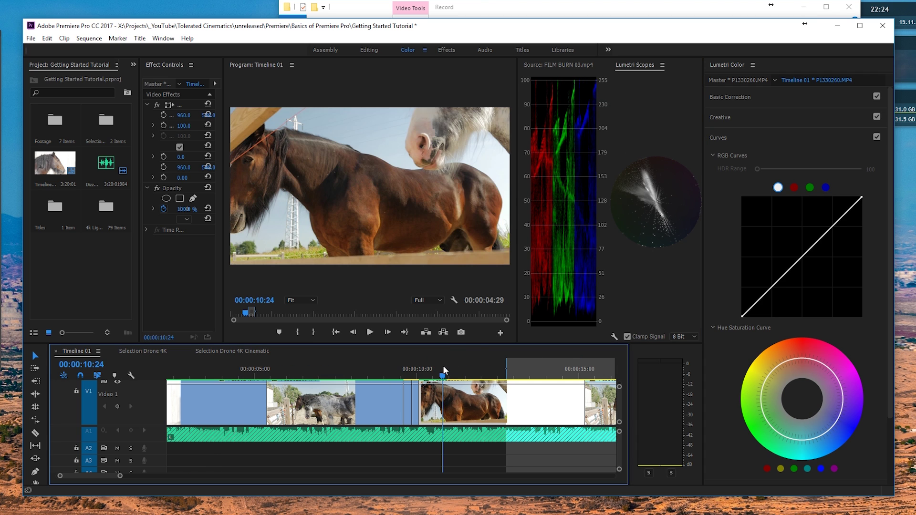
pyautogui.moveTo(517, 271)
pyautogui.mouseDown()
pyautogui.moveTo(470, 266)
pyautogui.moveTo(508, 275)
pyautogui.mouseUp()
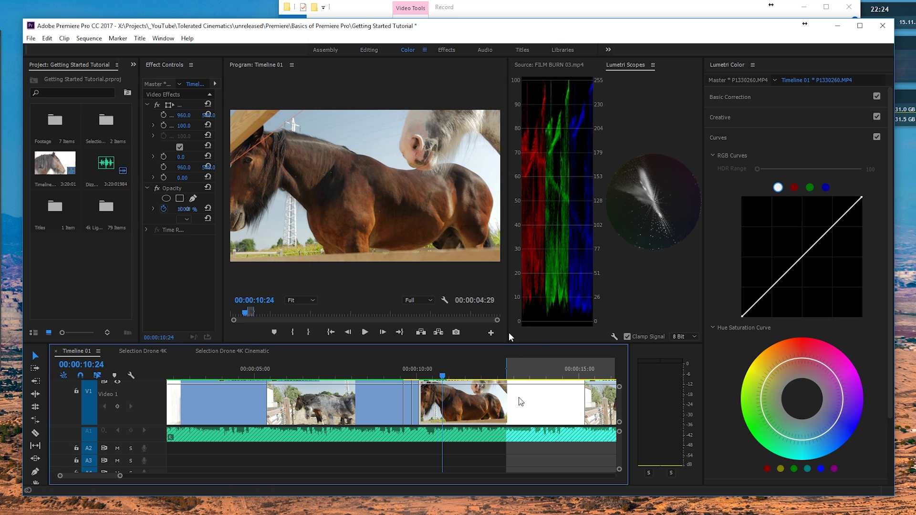
pyautogui.click(726, 98)
pyautogui.click(725, 98)
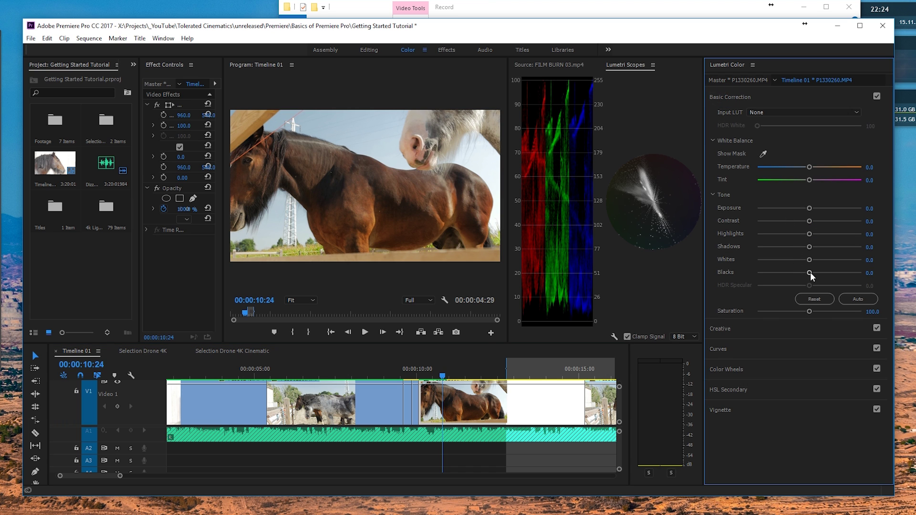
# Try Blacks at -100 with Whites at 100, reset both, and try Blacks at -22.9 before resetting it as well
pyautogui.moveTo(810, 273); pyautogui.dragTo(736, 269)
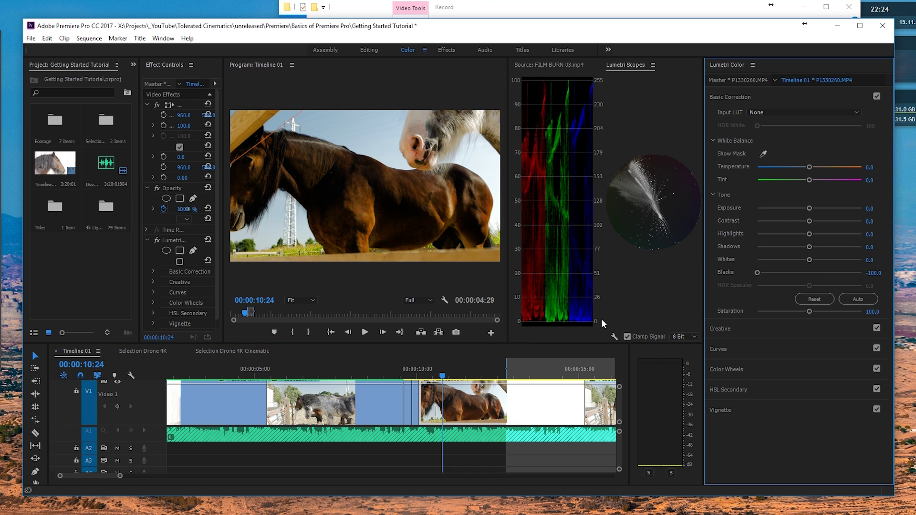
pyautogui.moveTo(810, 260); pyautogui.dragTo(863, 261)
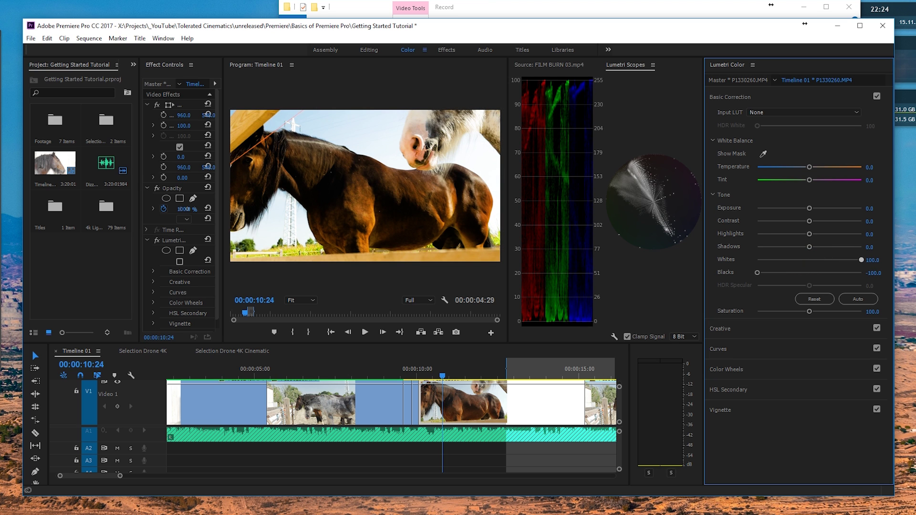
pyautogui.doubleClick(862, 260)
pyautogui.doubleClick(757, 273)
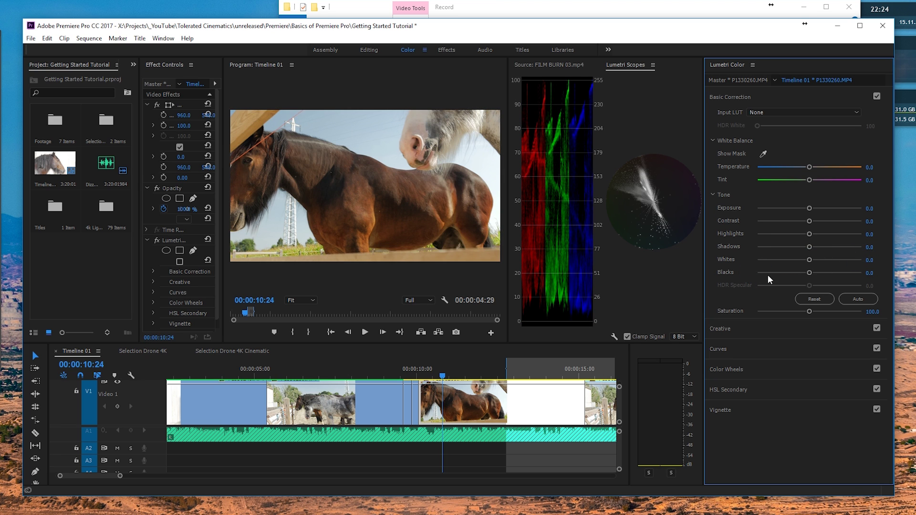
pyautogui.moveTo(810, 274); pyautogui.dragTo(797, 273)
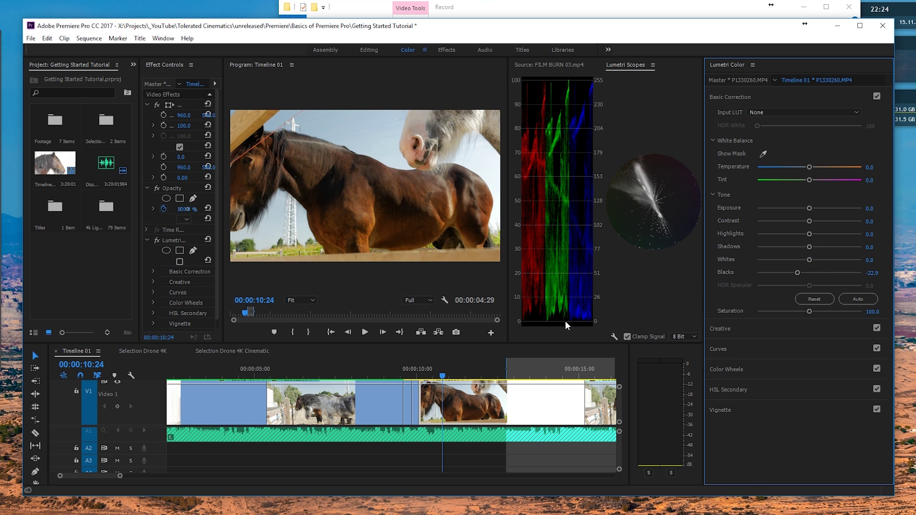
pyautogui.doubleClick(797, 273)
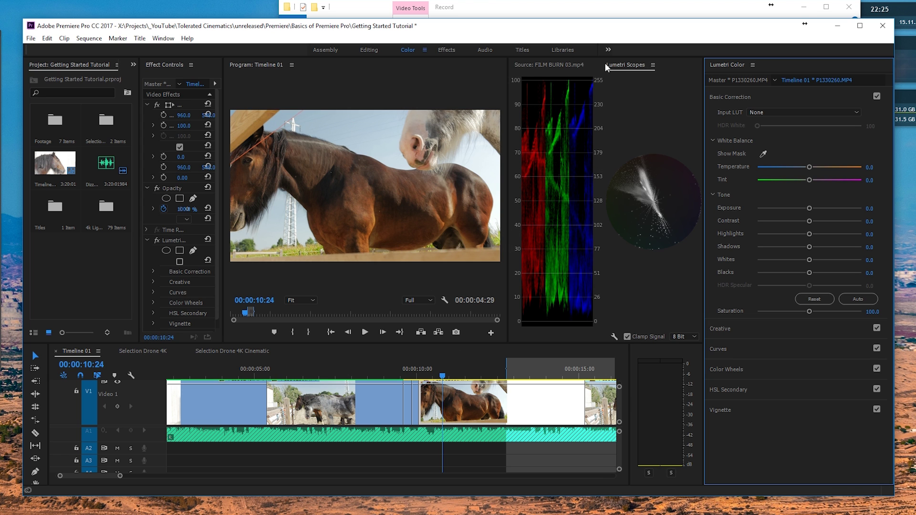
# Dock the Lumetri Scopes between Effect Controls and the Program monitor, close the Source panel, and narrow Effect Controls
pyautogui.moveTo(619, 64); pyautogui.dragTo(236, 123)
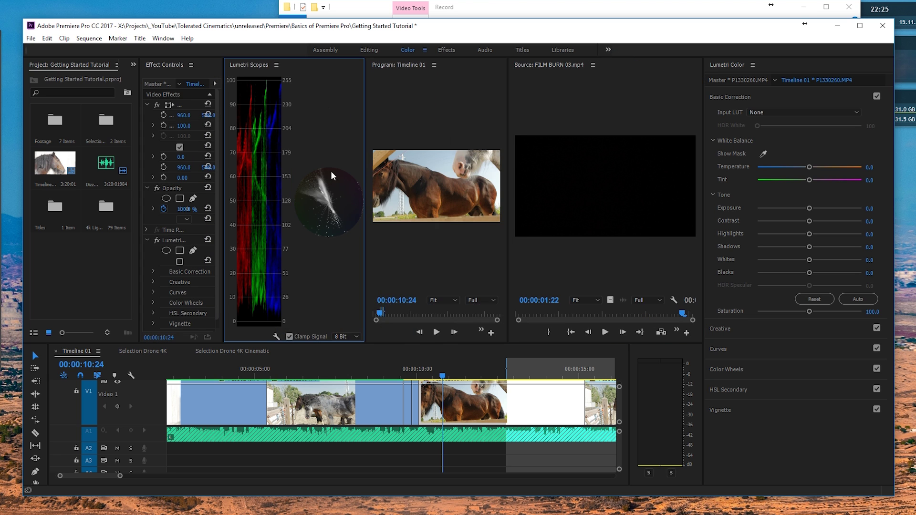
pyautogui.click(529, 64)
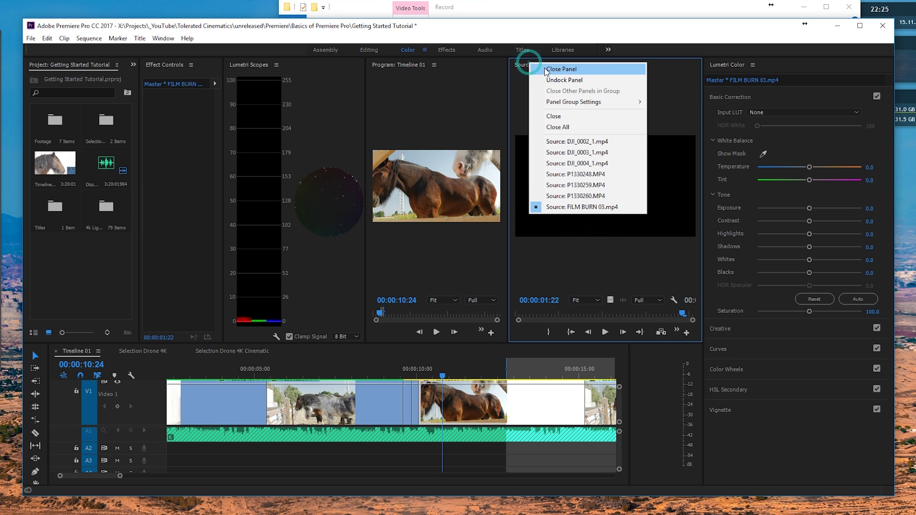
pyautogui.click(545, 68)
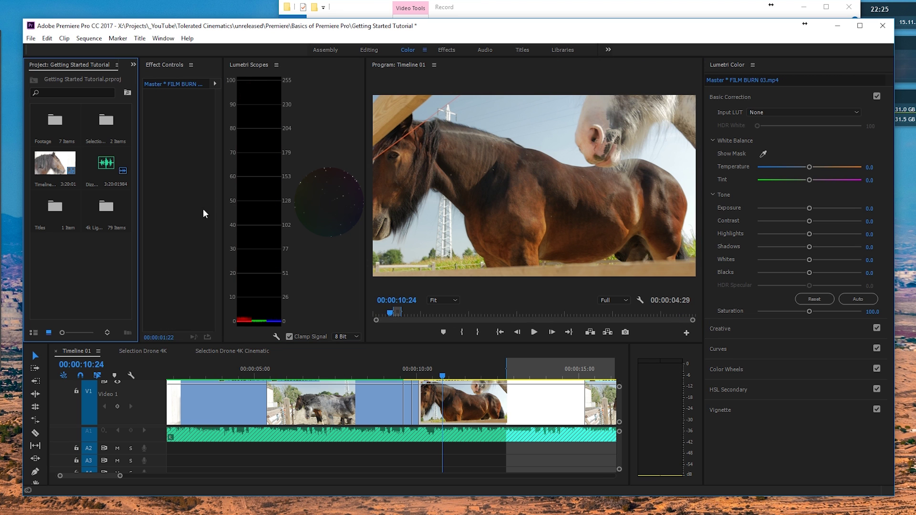
pyautogui.moveTo(222, 177); pyautogui.dragTo(170, 196)
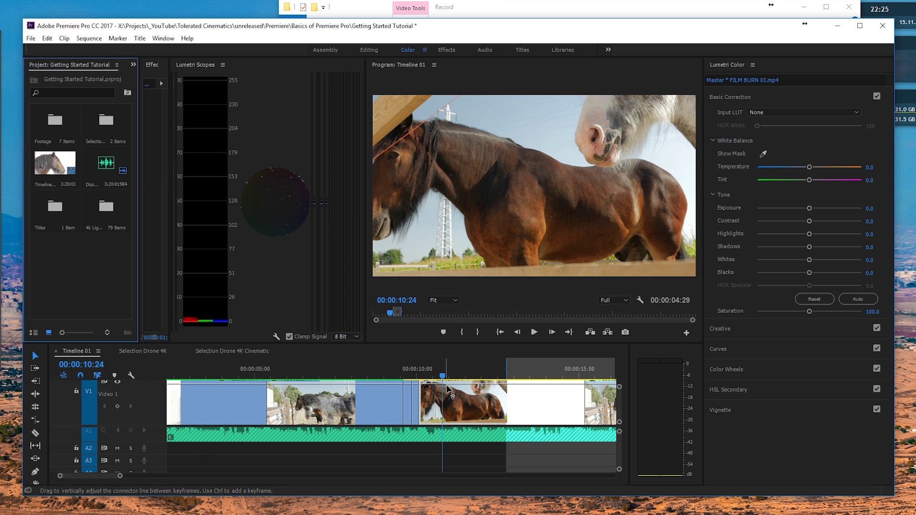
# Move the playhead to 00:00:12:13 and delete the FAST FILM BURN 06.mp4 overlay from track V2
pyautogui.click(440, 373)
pyautogui.moveTo(440, 373); pyautogui.dragTo(496, 382)
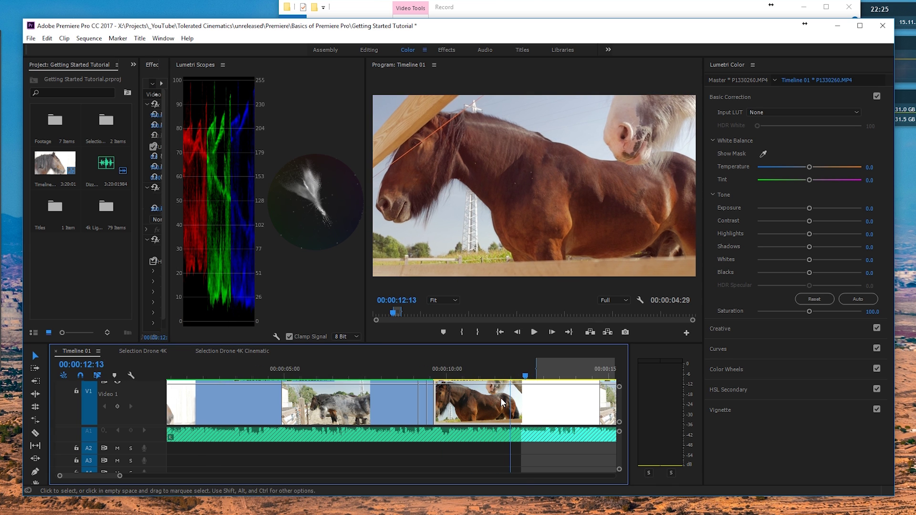
pyautogui.scroll(2, 158, 399)
pyautogui.scroll(3, 157, 401)
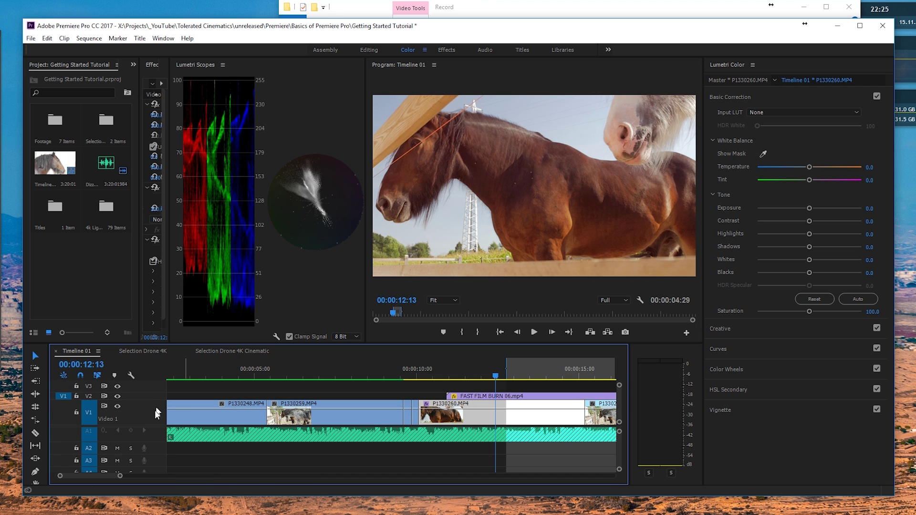
pyautogui.click(471, 407)
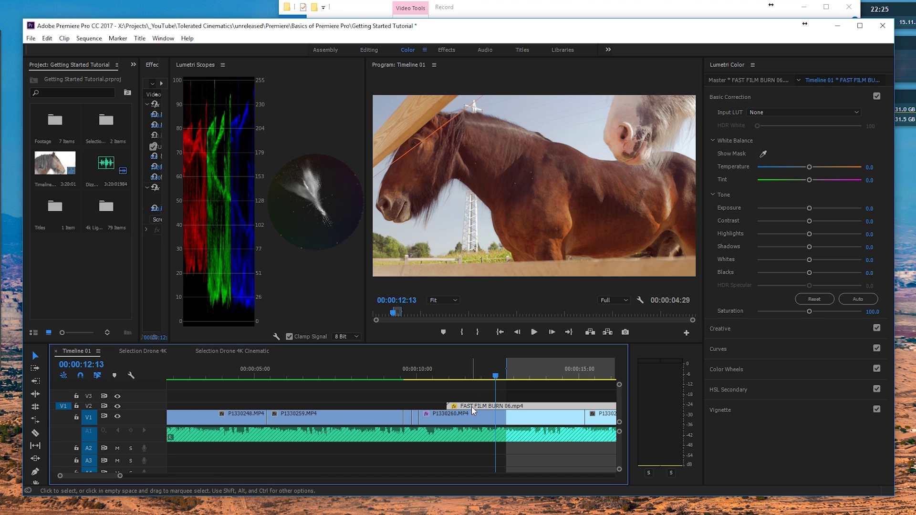
pyautogui.press('Delete')
# Set Temperature to 3.8, Tint to 1.9 and Contrast to -24.8 for the P1330260.MP4 clip
pyautogui.click(469, 422)
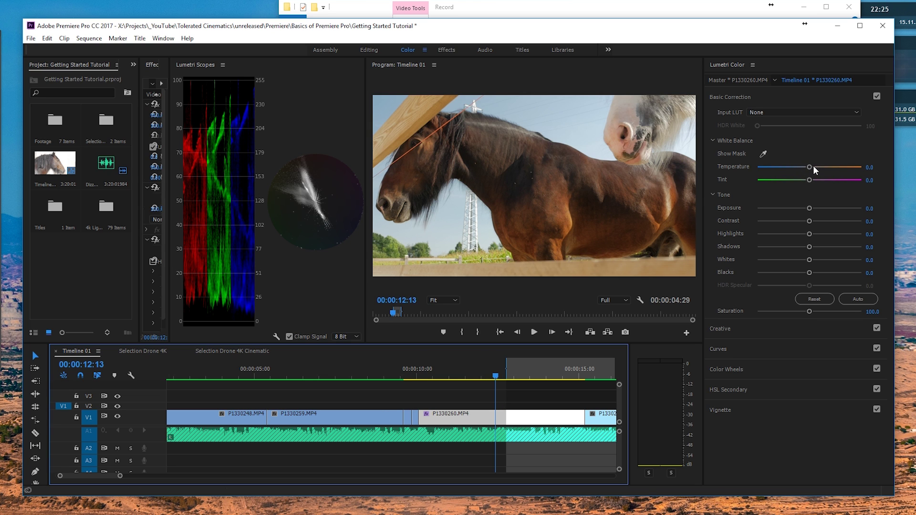
pyautogui.moveTo(810, 168)
pyautogui.mouseDown()
pyautogui.moveTo(802, 169)
pyautogui.moveTo(821, 170)
pyautogui.moveTo(806, 172)
pyautogui.moveTo(815, 172)
pyautogui.moveTo(810, 179)
pyautogui.mouseUp()
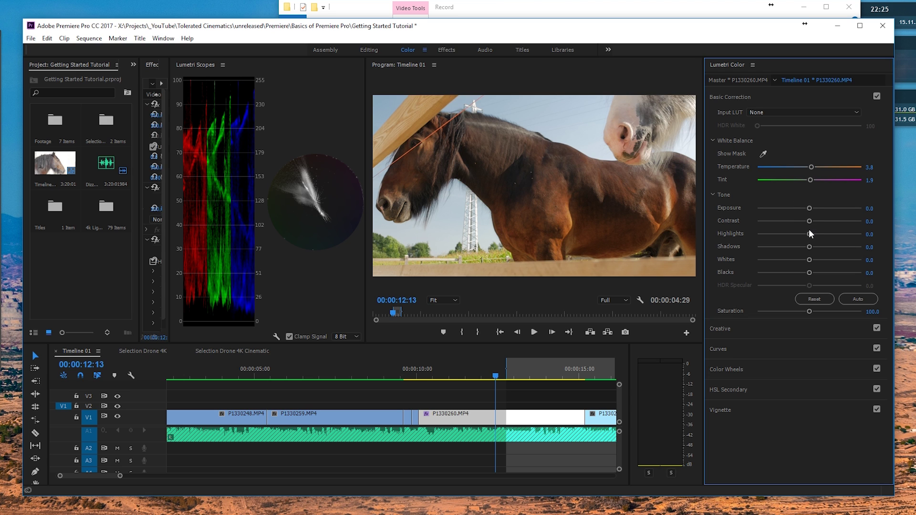
pyautogui.moveTo(809, 222); pyautogui.dragTo(799, 222)
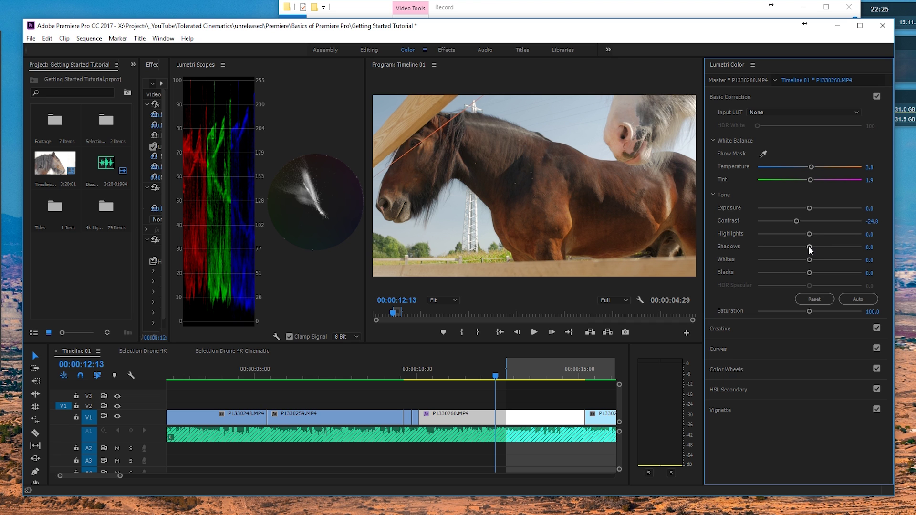
# Set Highlights to -40, Shadows to -2.9 and Blacks to -13.3, raise the Basic Correction Saturation, and collapse that section
pyautogui.moveTo(810, 248); pyautogui.dragTo(786, 246)
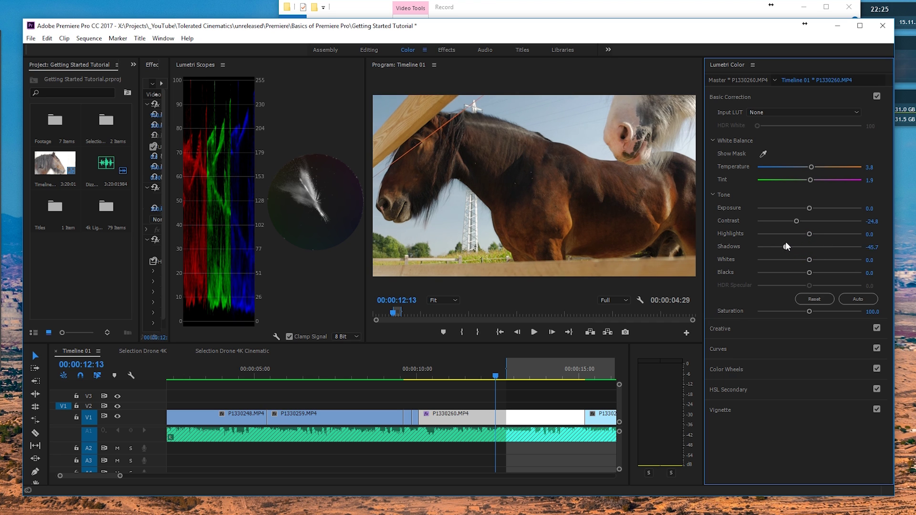
pyautogui.doubleClick(786, 245)
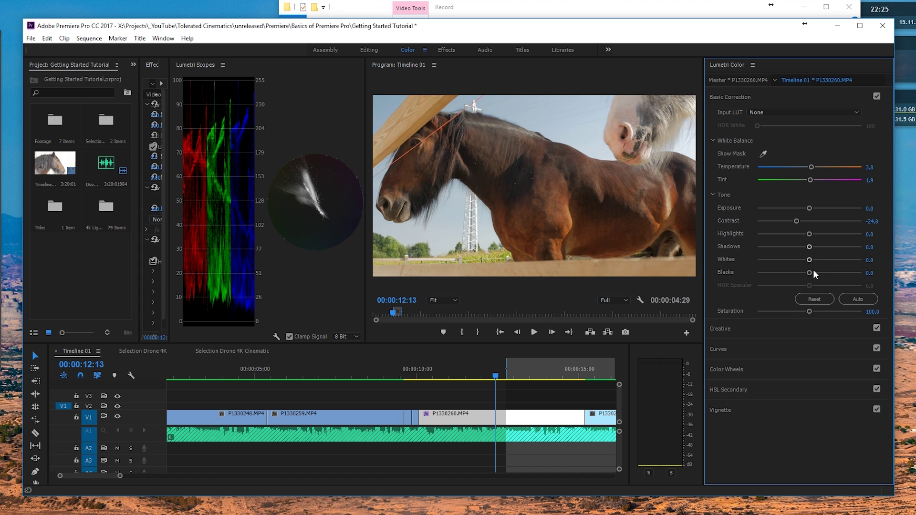
pyautogui.moveTo(809, 273); pyautogui.dragTo(789, 238)
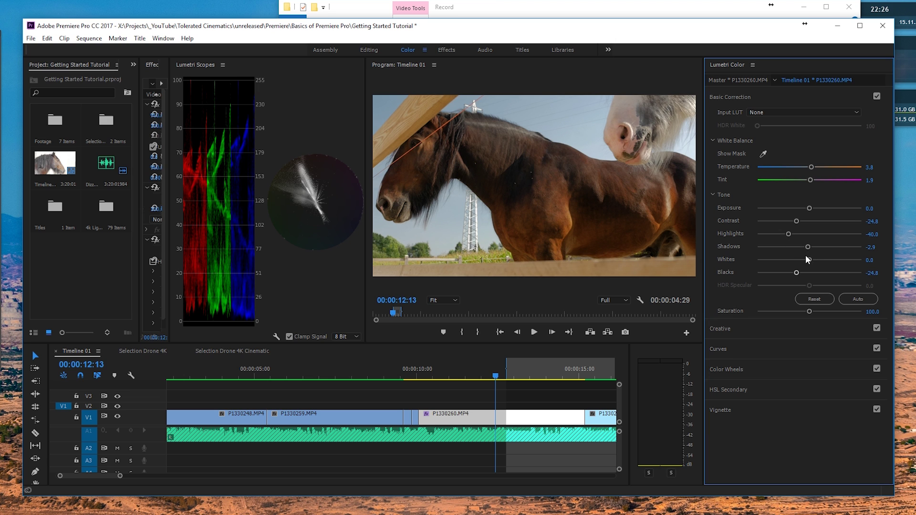
pyautogui.moveTo(797, 276); pyautogui.dragTo(805, 274)
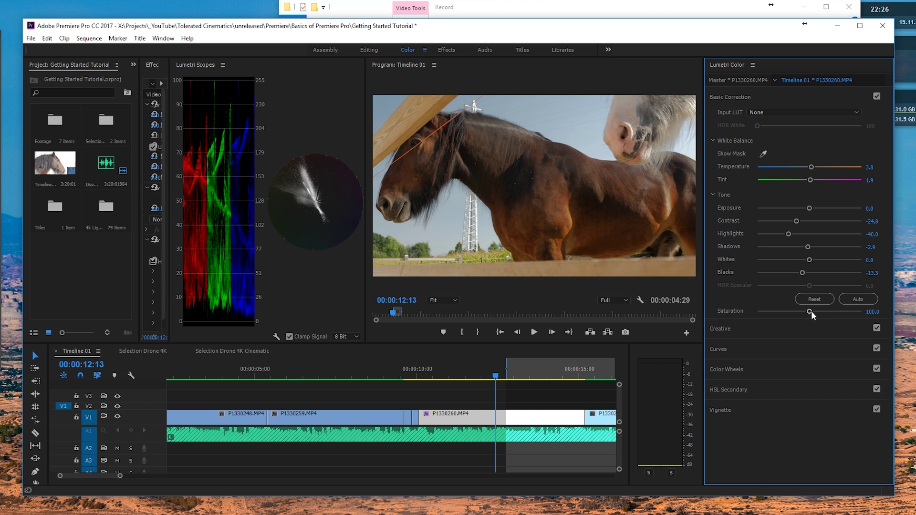
pyautogui.moveTo(811, 310); pyautogui.dragTo(837, 317)
pyautogui.click(773, 97)
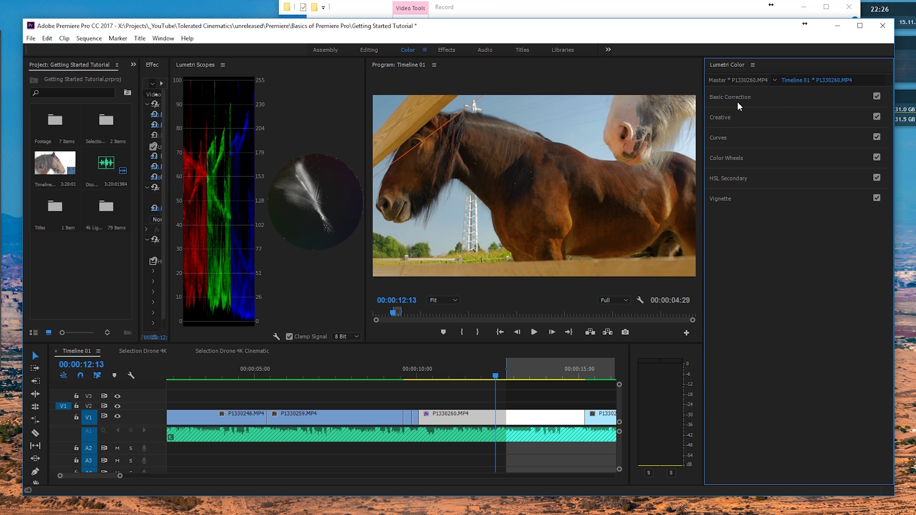
# Expand the Creative section and try the SL BIG LDR look followed by the SL BLUE ICE look on the clip
pyautogui.click(723, 117)
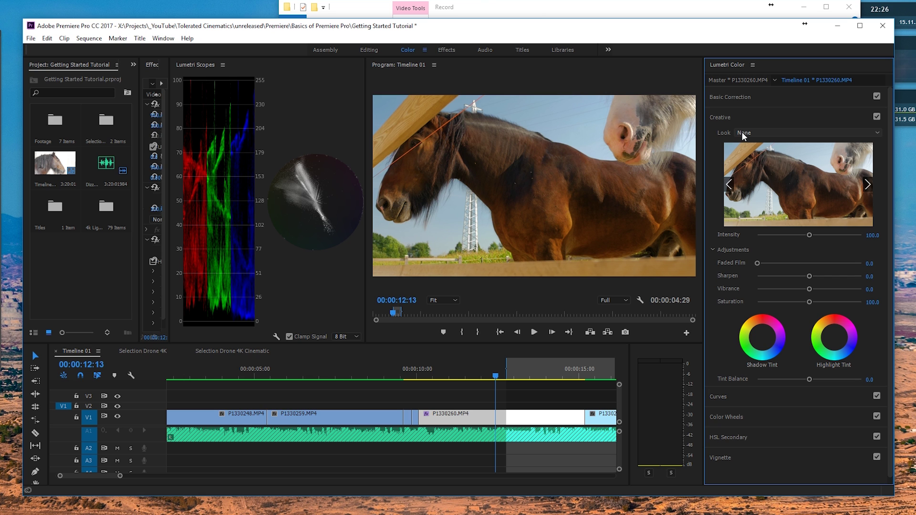
pyautogui.click(742, 133)
pyautogui.click(742, 132)
pyautogui.click(743, 132)
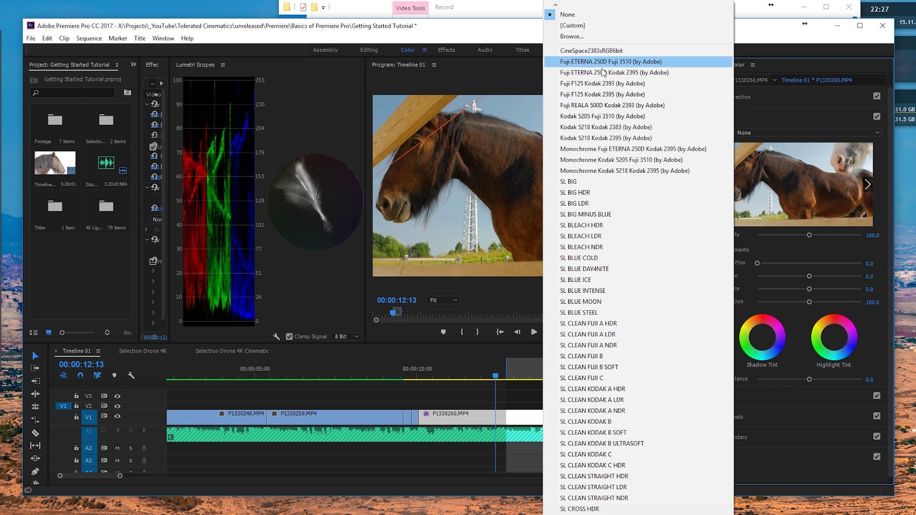
pyautogui.click(610, 205)
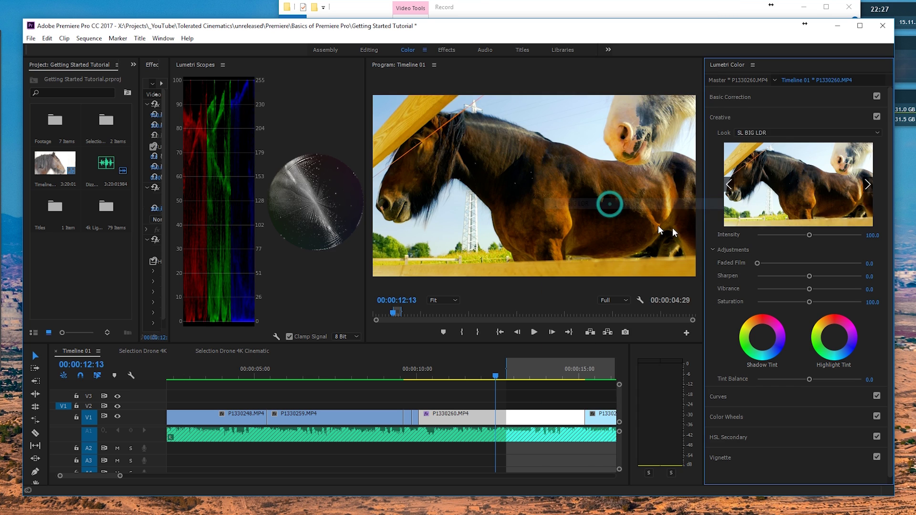
pyautogui.click(869, 184)
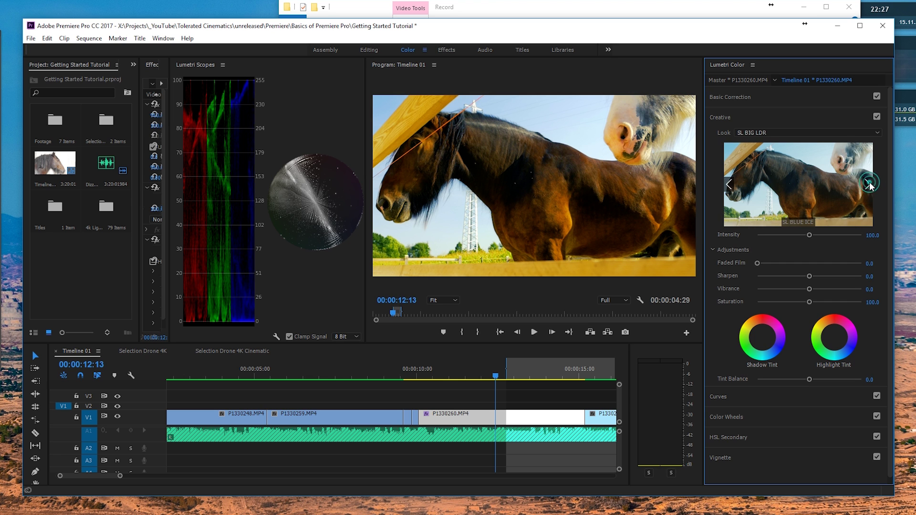
pyautogui.click(810, 191)
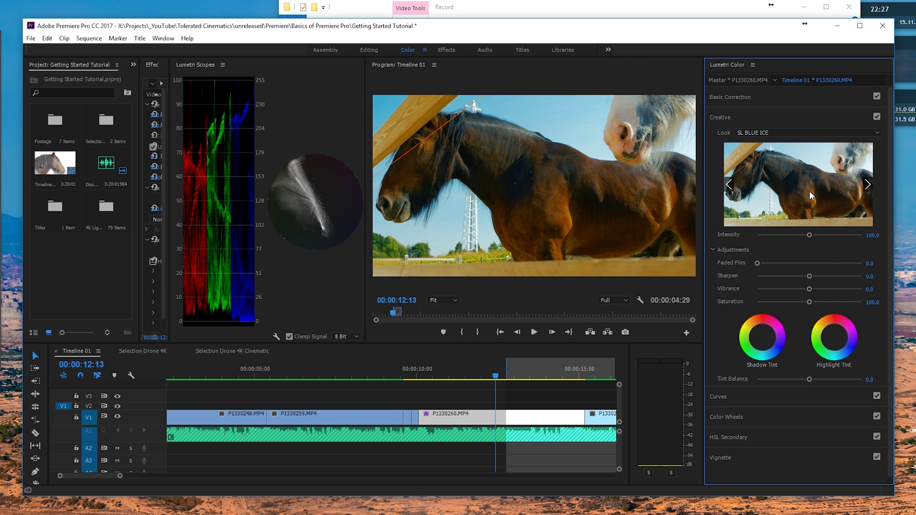
# Load the Feel Good.3dl LUT from the Luts Pack folder as the clip's creative look
pyautogui.click(774, 131)
pyautogui.click(609, 35)
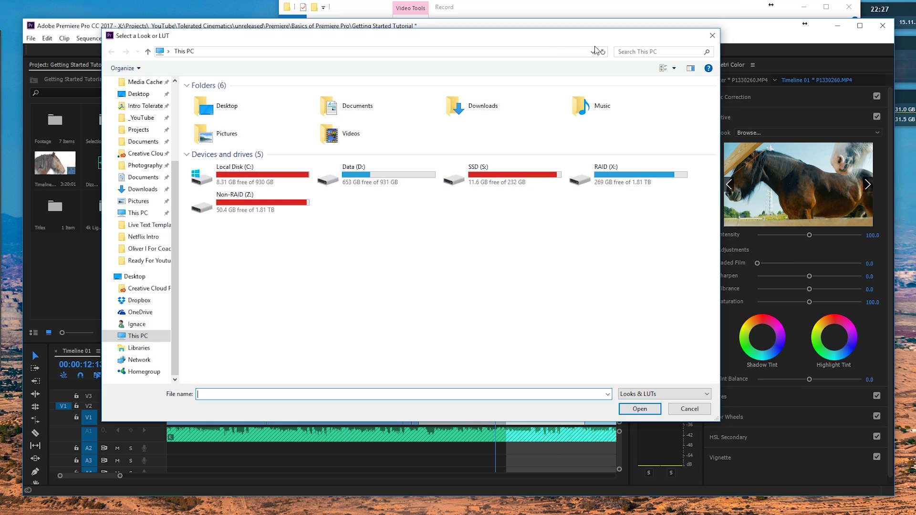
pyautogui.moveTo(546, 37); pyautogui.dragTo(620, 44)
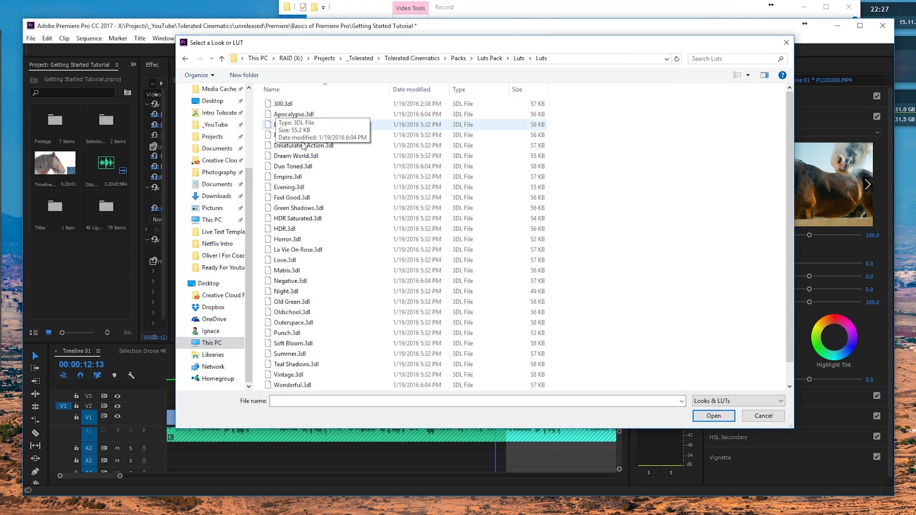
pyautogui.click(281, 104)
pyautogui.scroll(-1, 284, 107)
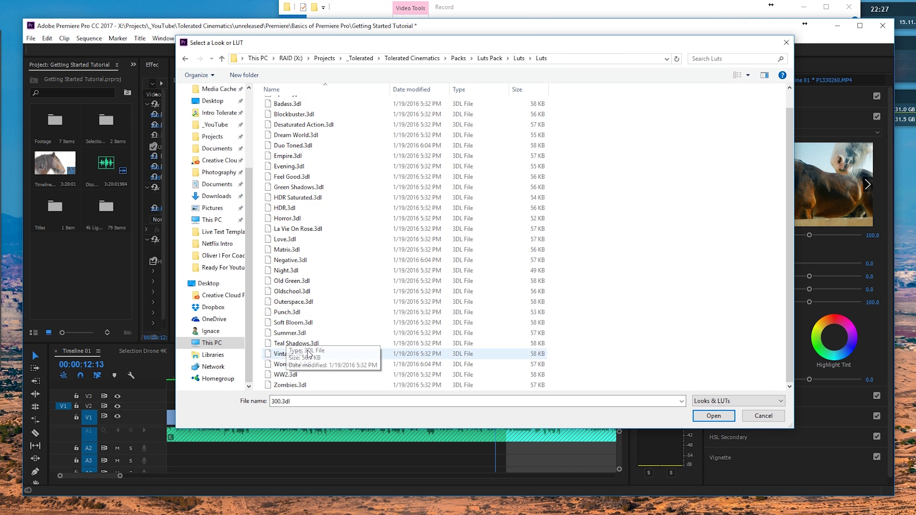
pyautogui.scroll(1, 308, 354)
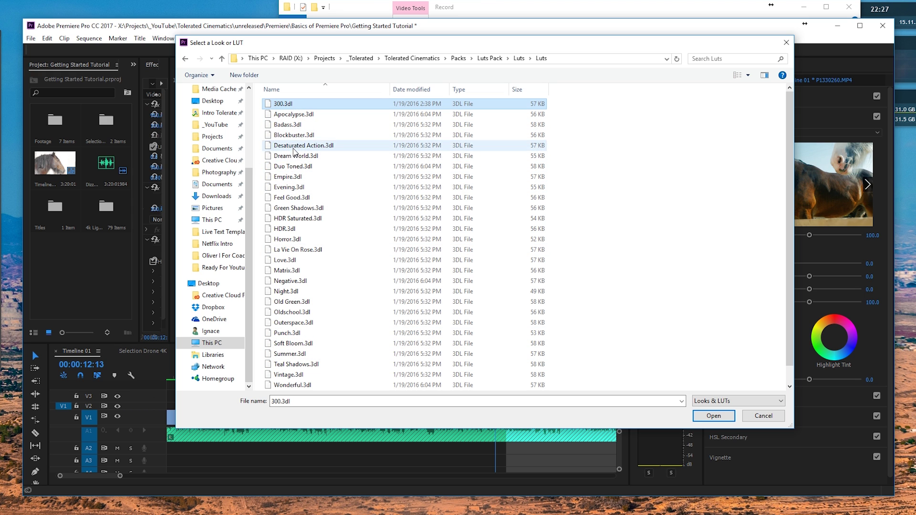
pyautogui.click(291, 197)
pyautogui.click(706, 417)
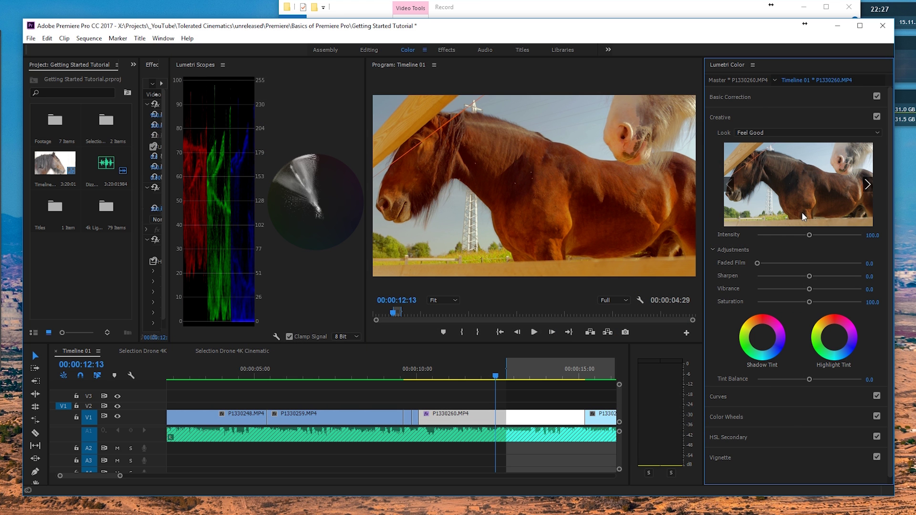
# Replace the creative look with the Teal Shadows.3dl LUT from the same Luts folder
pyautogui.click(756, 131)
pyautogui.click(594, 38)
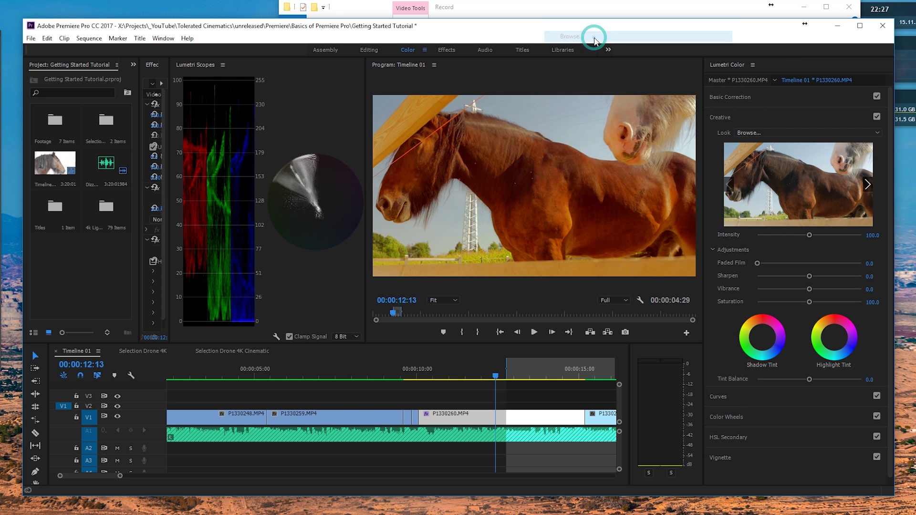
pyautogui.click(329, 208)
pyautogui.click(308, 250)
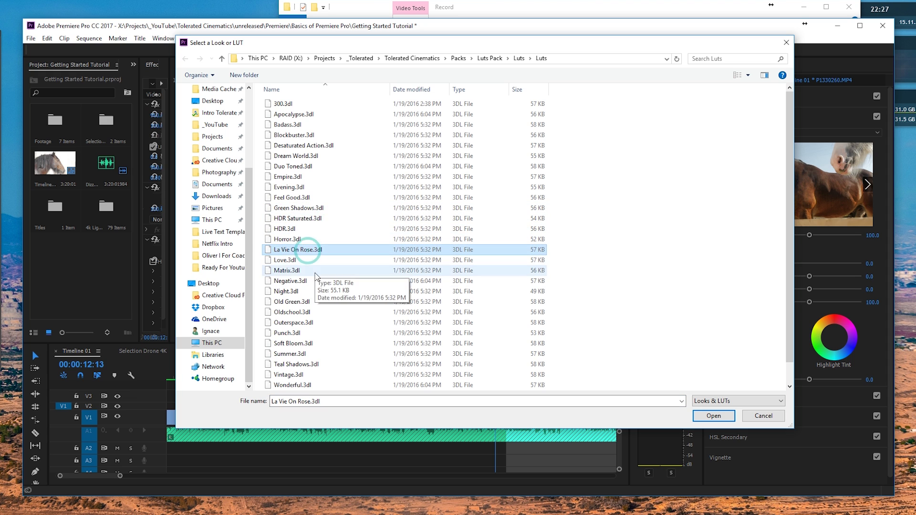
pyautogui.scroll(-1, 315, 275)
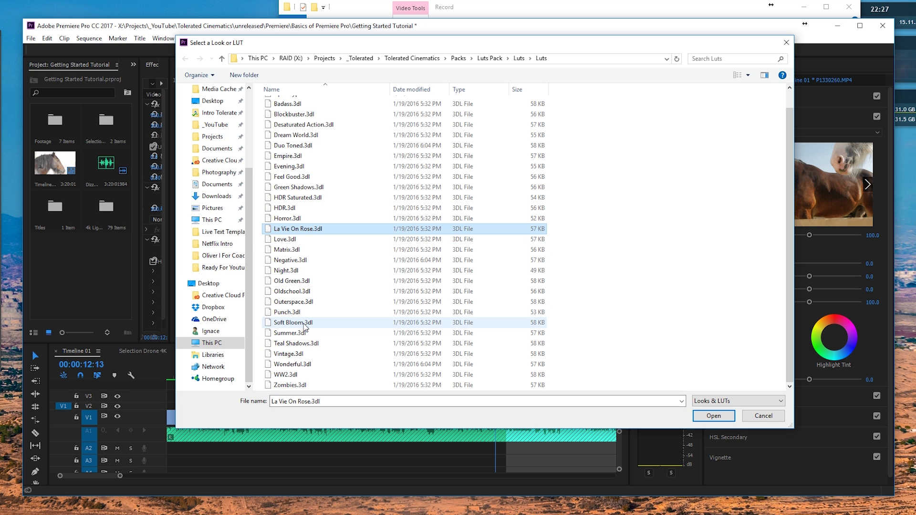
pyautogui.click(308, 344)
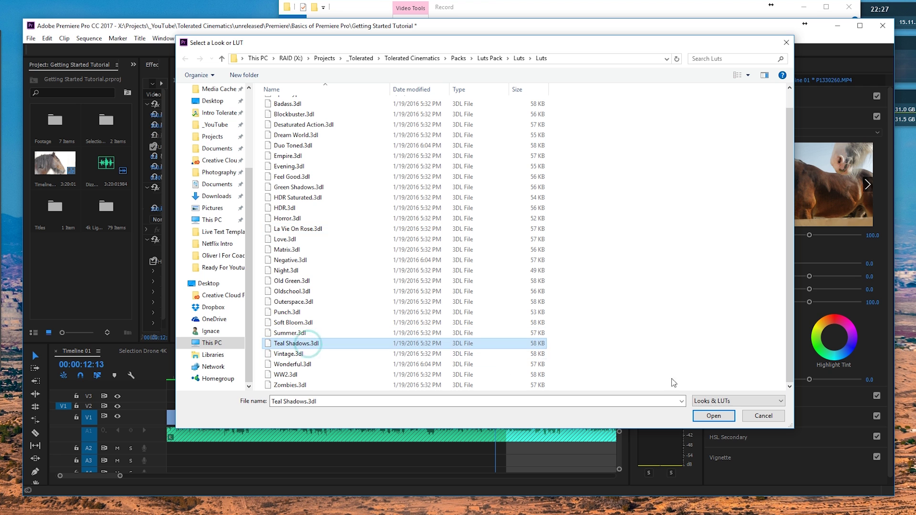
pyautogui.click(725, 418)
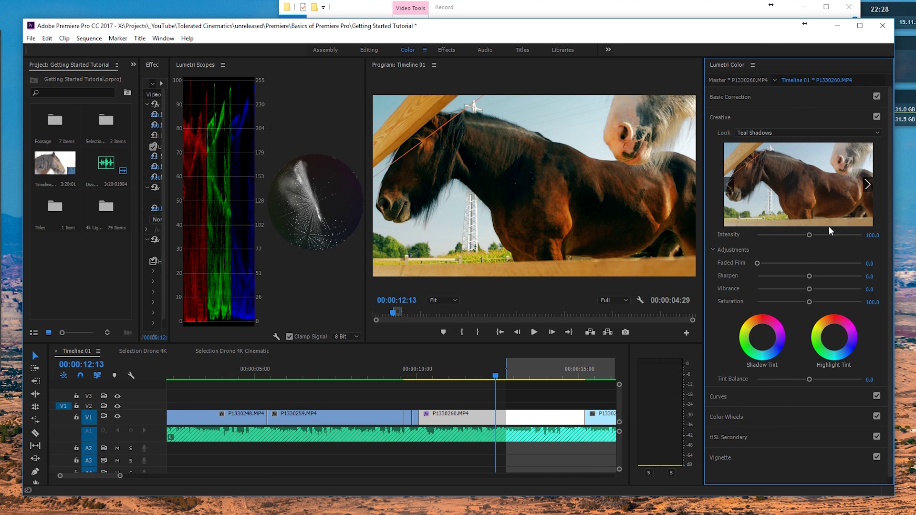
# Replace the creative look with the Apocalypse.3dl LUT from the Luts folder
pyautogui.click(805, 132)
pyautogui.click(572, 36)
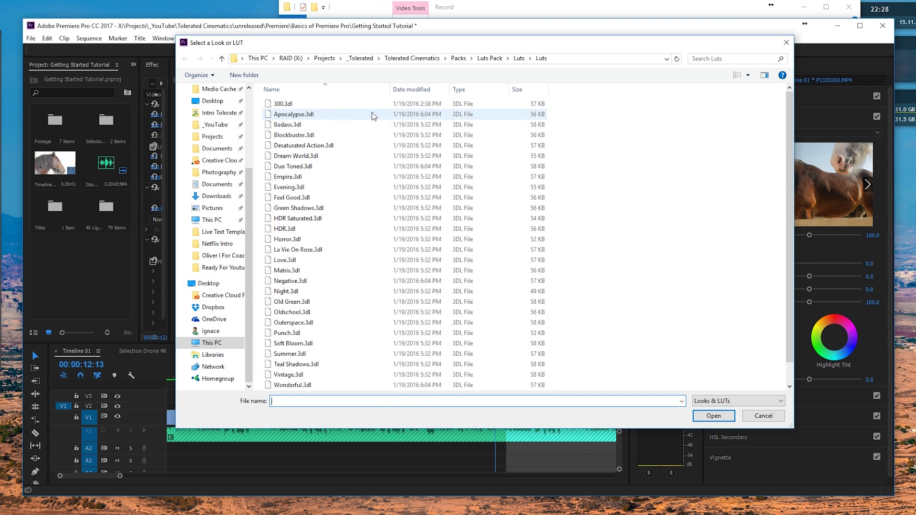
pyautogui.click(305, 115)
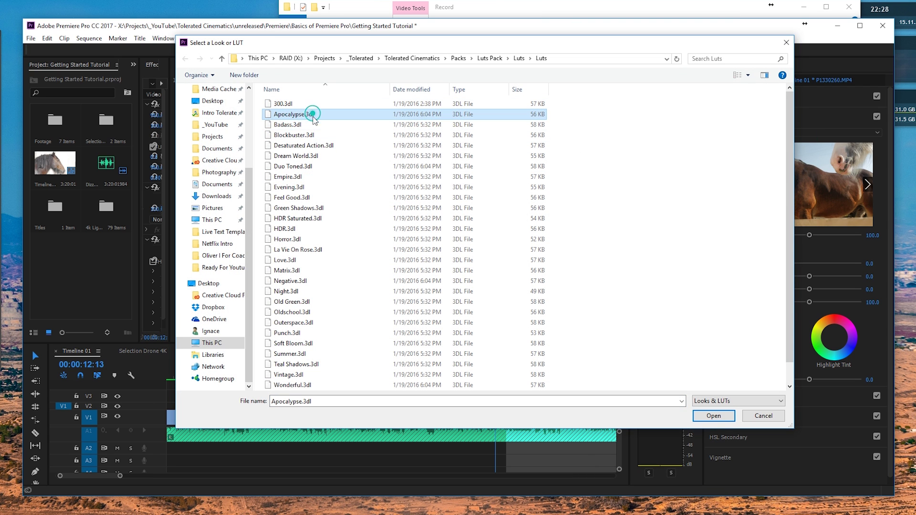
pyautogui.click(721, 419)
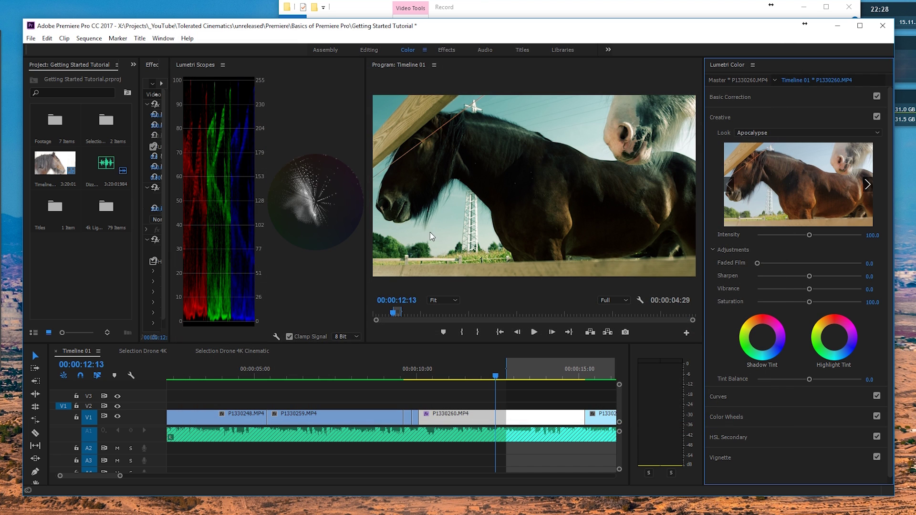
# Lower the look Intensity to 62.9 and reset the creative Look to None
pyautogui.moveTo(809, 236); pyautogui.dragTo(791, 248)
pyautogui.click(759, 133)
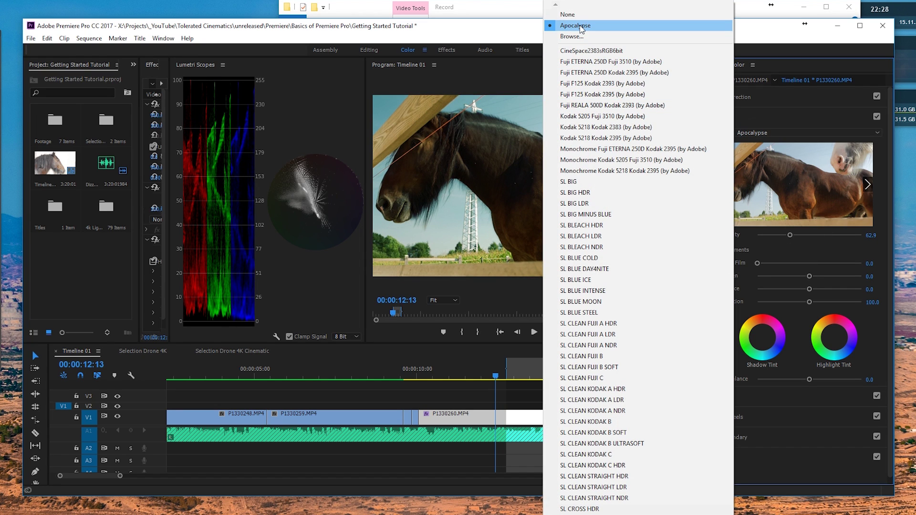
pyautogui.click(568, 18)
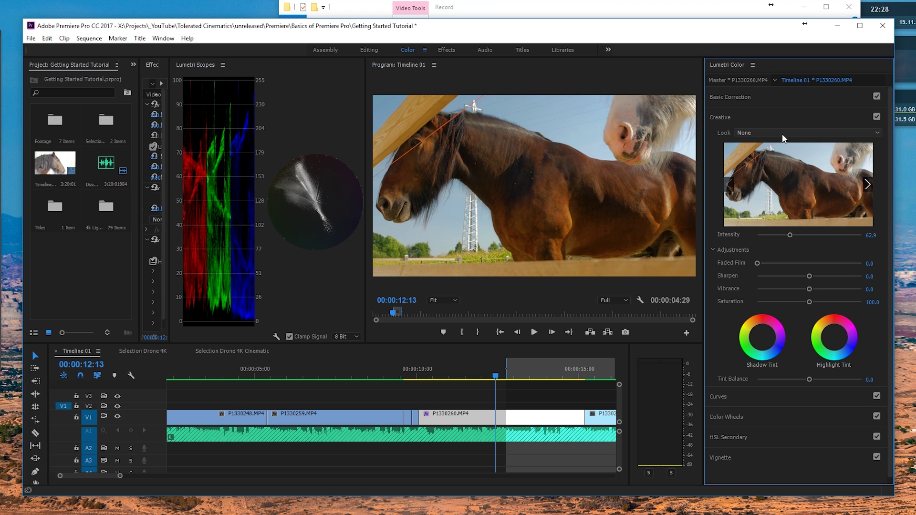
# Try Faded Film values of 13.8, 14.3, 31.4 and 100, returning Faded Film to 0
pyautogui.moveTo(757, 262); pyautogui.dragTo(728, 269)
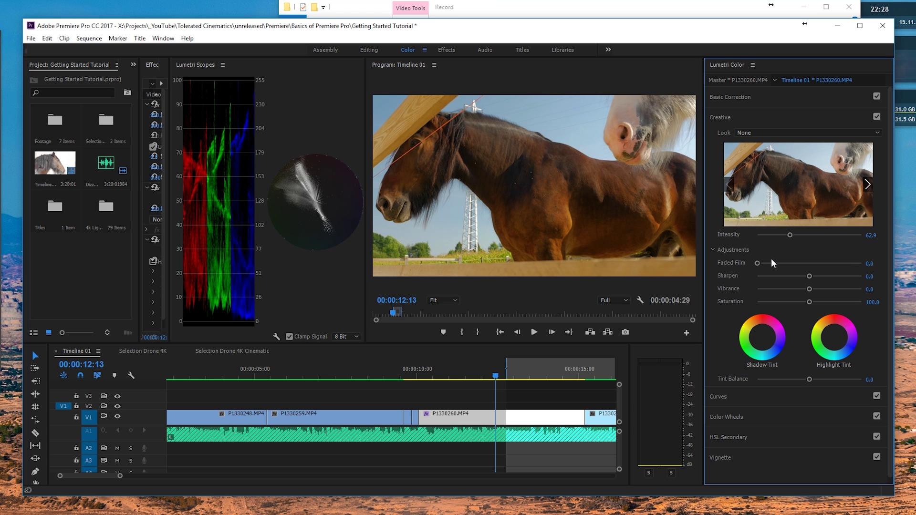
pyautogui.moveTo(769, 264); pyautogui.dragTo(772, 264)
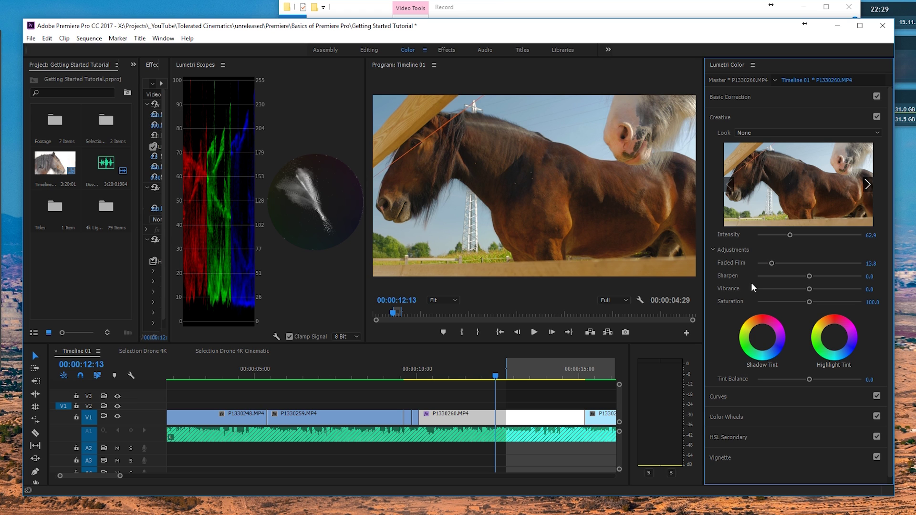
pyautogui.moveTo(771, 263); pyautogui.dragTo(742, 269)
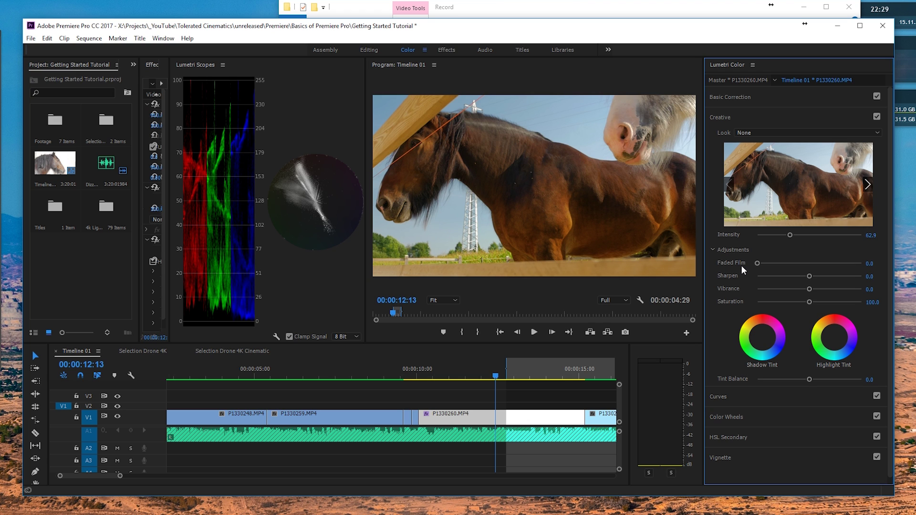
pyautogui.moveTo(758, 264)
pyautogui.mouseDown()
pyautogui.moveTo(786, 265)
pyautogui.moveTo(760, 267)
pyautogui.moveTo(783, 274)
pyautogui.moveTo(774, 265)
pyautogui.mouseUp()
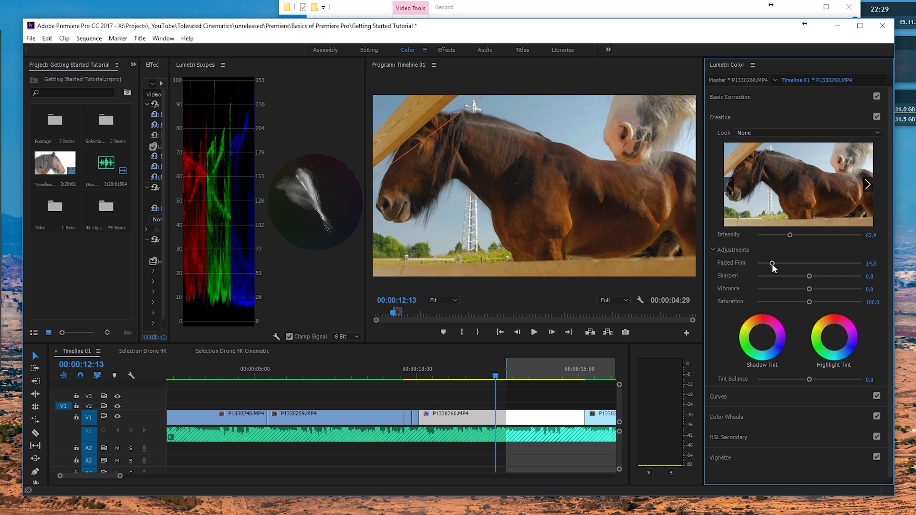
pyautogui.moveTo(773, 265); pyautogui.dragTo(757, 264)
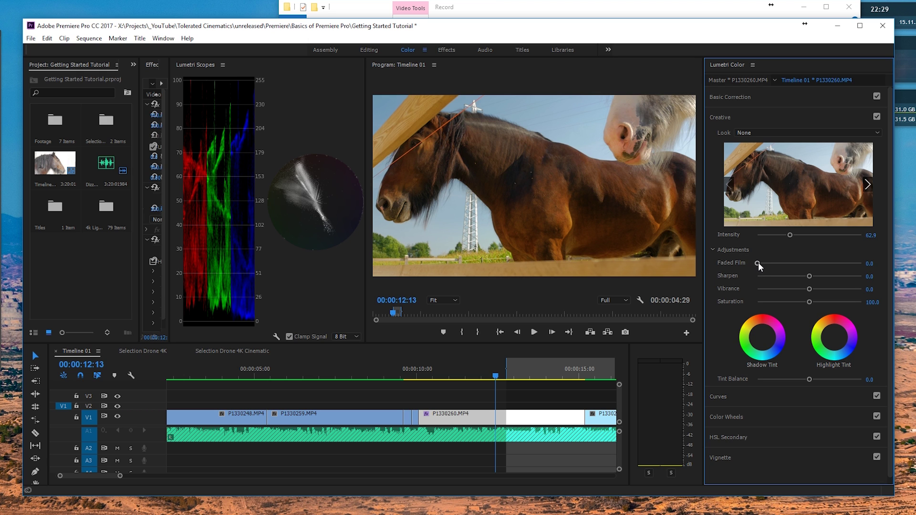
pyautogui.click(789, 263)
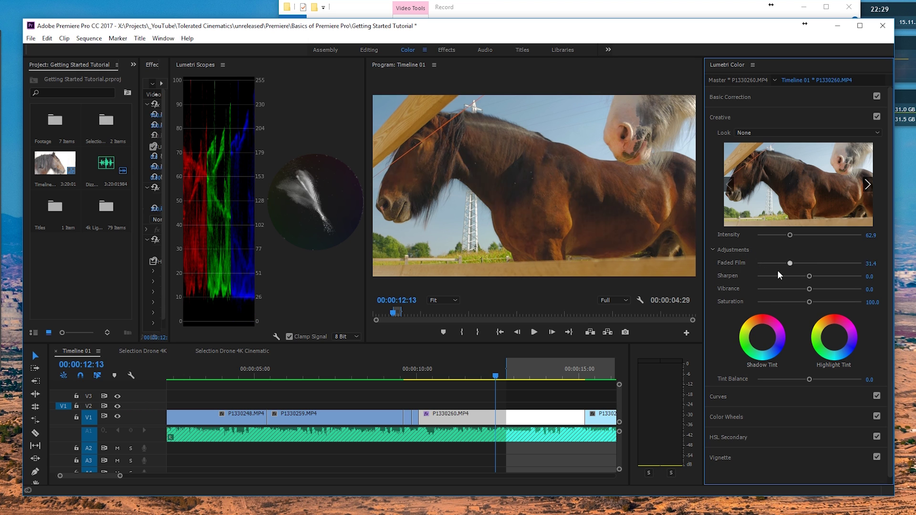
pyautogui.moveTo(777, 270); pyautogui.dragTo(869, 271)
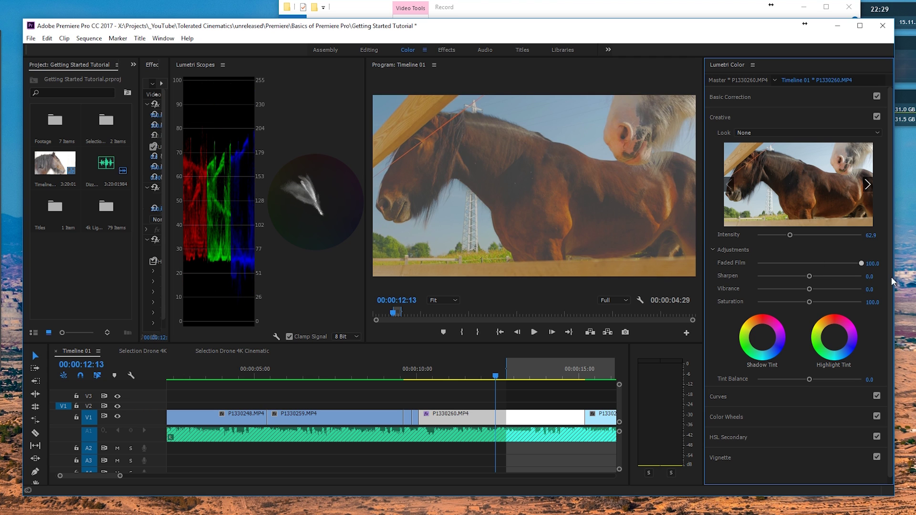
pyautogui.click(780, 271)
pyautogui.moveTo(782, 270); pyautogui.dragTo(756, 270)
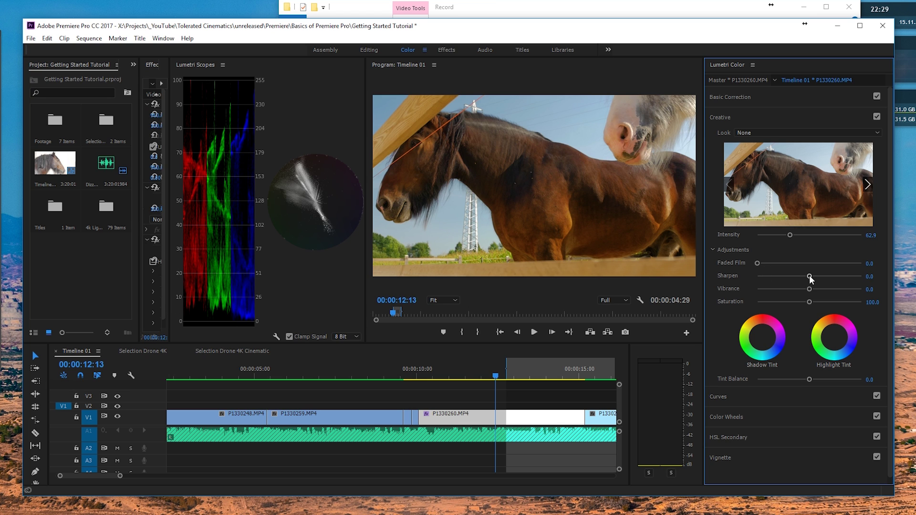
# Set the creative Sharpen to 6.7, Vibrance to 100 and Saturation to 81
pyautogui.moveTo(809, 276); pyautogui.dragTo(813, 288)
pyautogui.moveTo(813, 286); pyautogui.dragTo(803, 304)
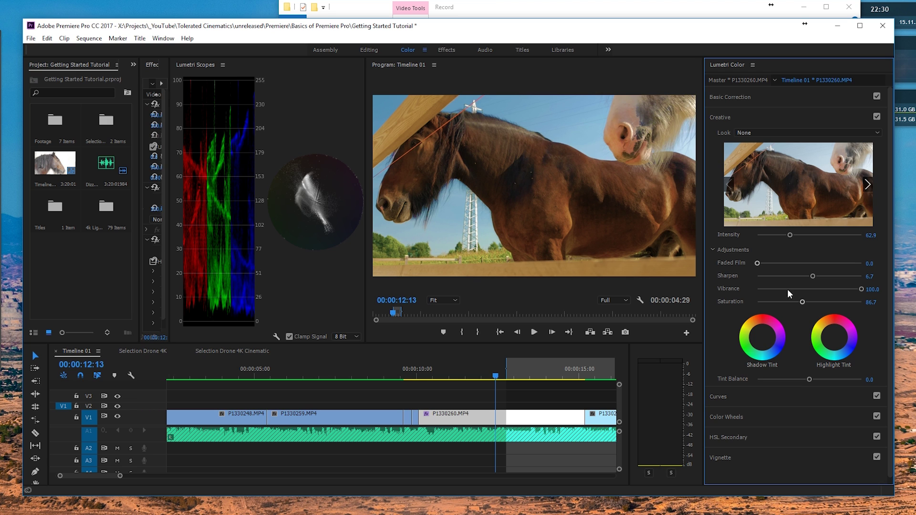
pyautogui.moveTo(802, 301); pyautogui.dragTo(800, 302)
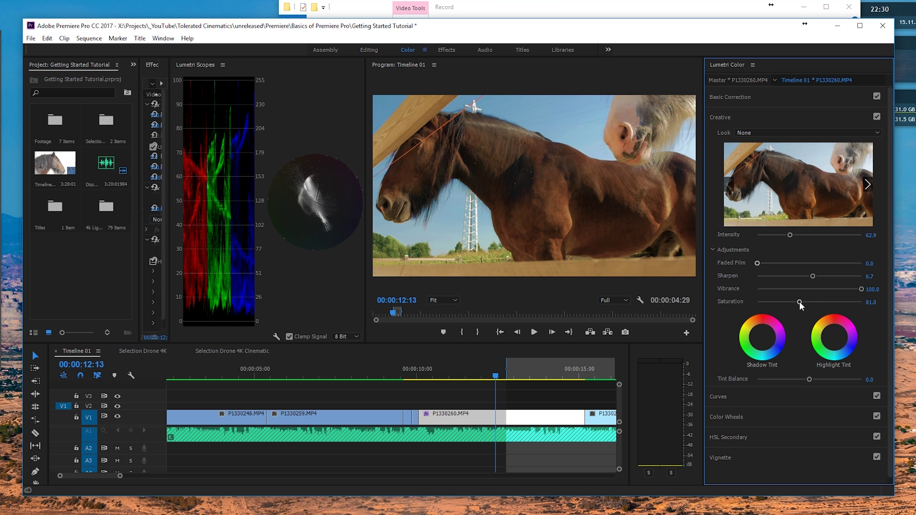
# Try pushing the Shadow Tint far toward cyan-blue and the Highlight Tint far toward red-orange
pyautogui.scroll(-1, 728, 334)
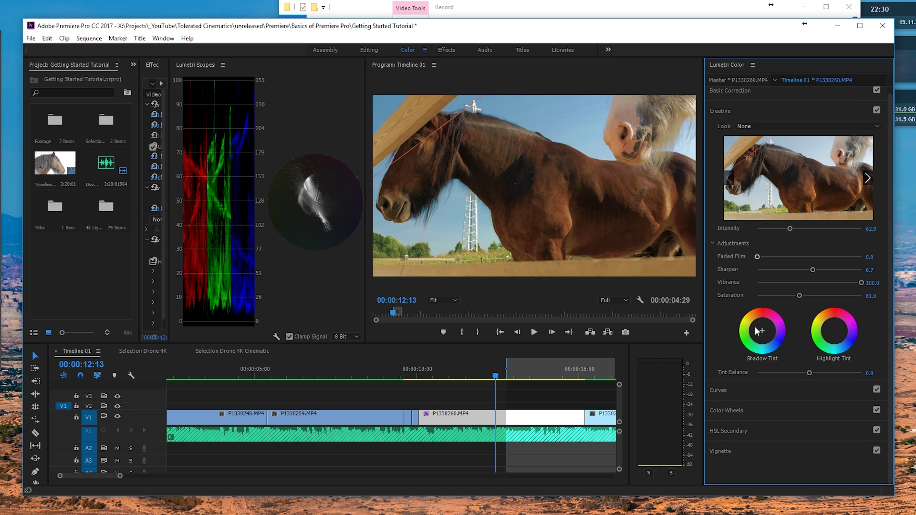
pyautogui.moveTo(758, 331); pyautogui.dragTo(769, 348)
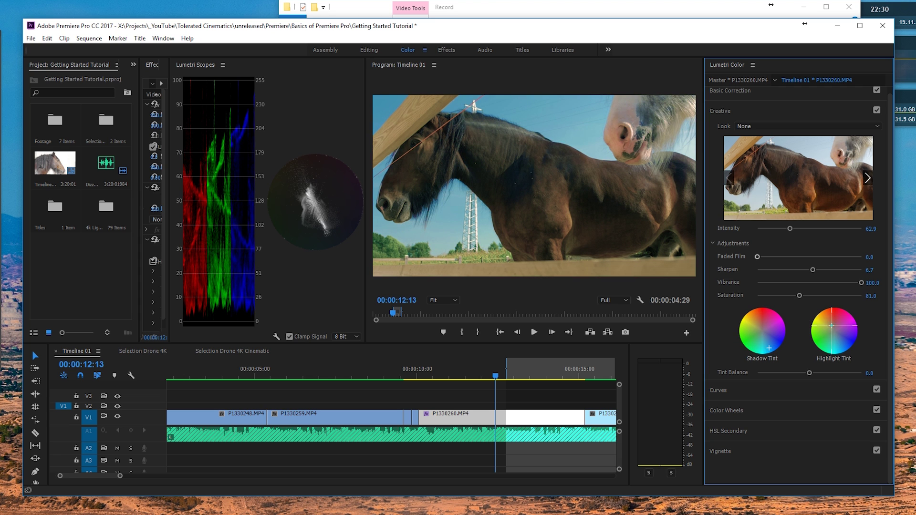
pyautogui.moveTo(831, 326); pyautogui.dragTo(827, 310)
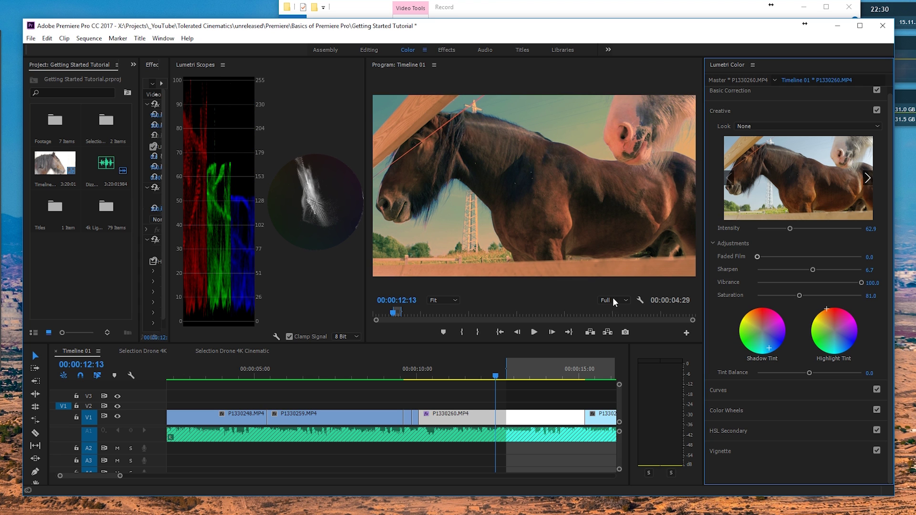
# Reset the Shadow Tint and Highlight Tint wheels to neutral and collapse the Creative section
pyautogui.doubleClick(764, 339)
pyautogui.doubleClick(831, 327)
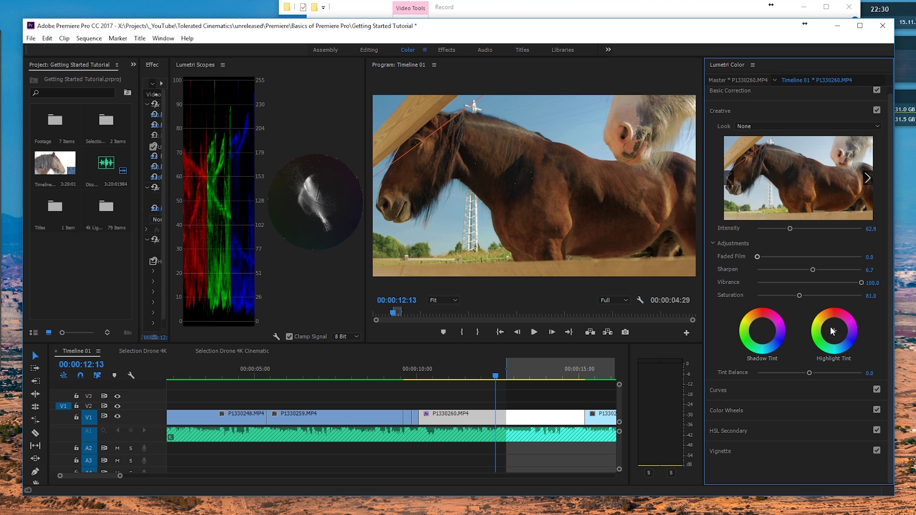
pyautogui.click(732, 110)
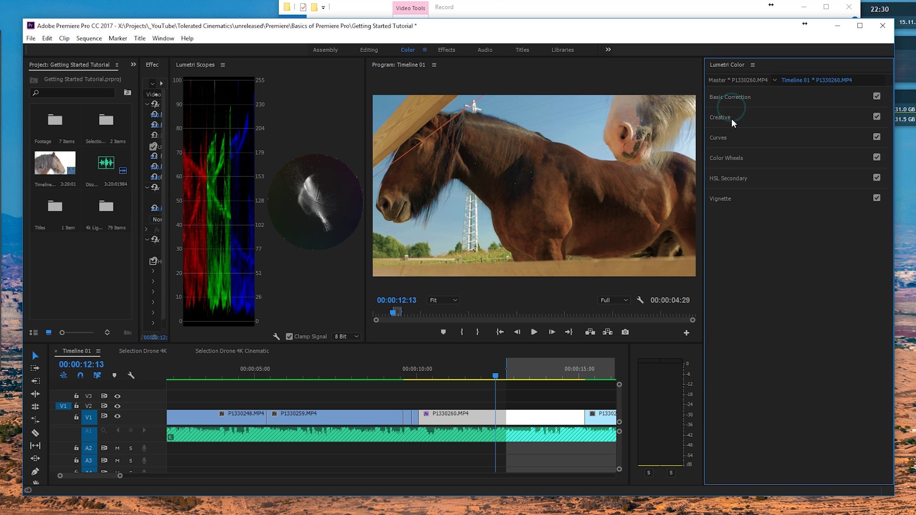
# Expand Curves and shape the master RGB curve into a gentle S, lowering the shadows and slightly raising the highlights
pyautogui.click(730, 137)
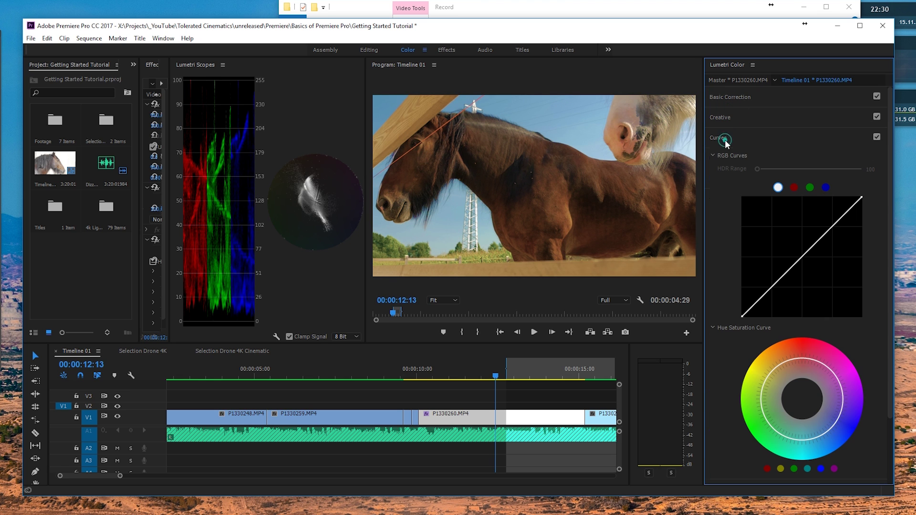
pyautogui.click(774, 293)
pyautogui.moveTo(811, 258); pyautogui.dragTo(828, 230)
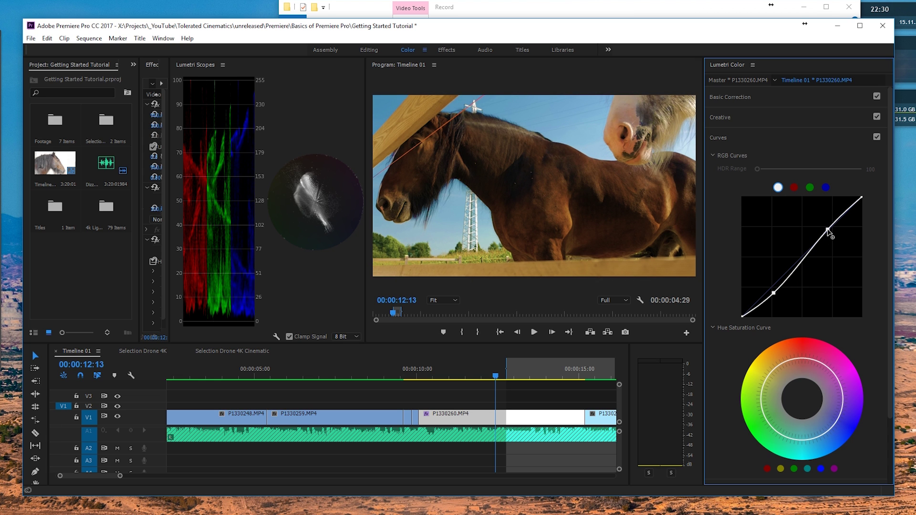
pyautogui.moveTo(774, 293); pyautogui.dragTo(772, 291)
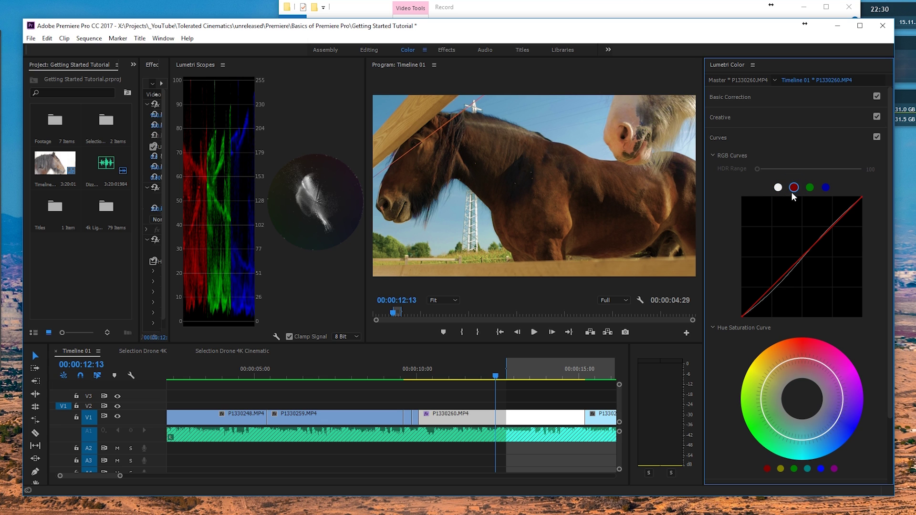
# Add a highlight point and a lowered shadow point to the red curve, giving it a slight S shape
pyautogui.click(810, 187)
pyautogui.click(825, 187)
pyautogui.click(794, 187)
pyautogui.click(831, 222)
pyautogui.click(798, 260)
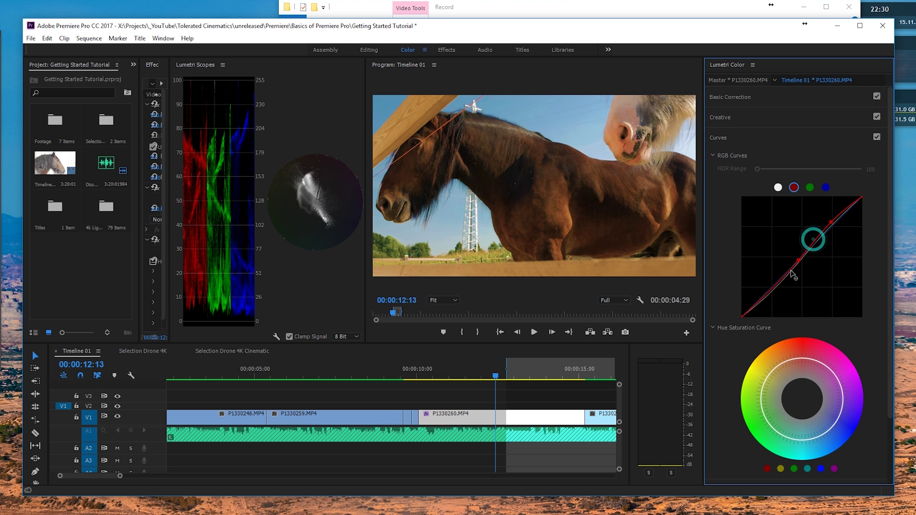
pyautogui.moveTo(793, 273); pyautogui.dragTo(774, 290)
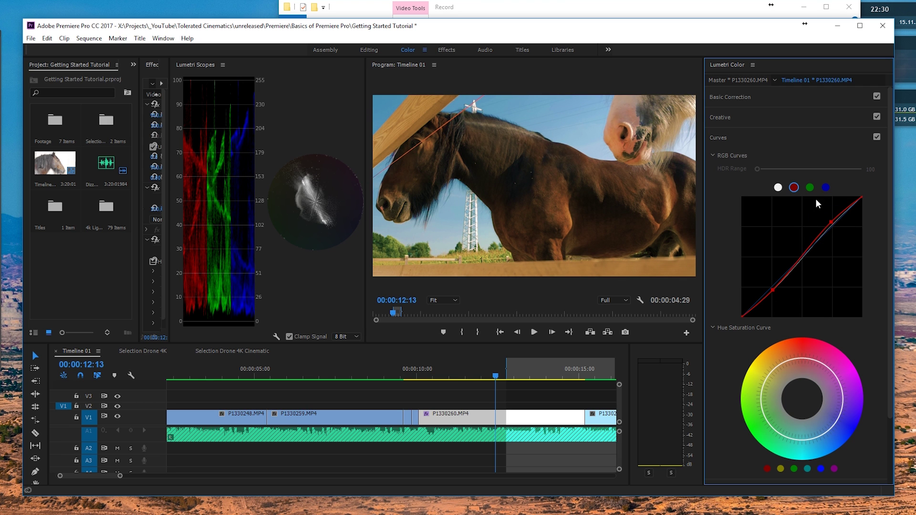
# Try raising the shadows and lowering the highlights on the blue curve
pyautogui.click(826, 187)
pyautogui.click(773, 282)
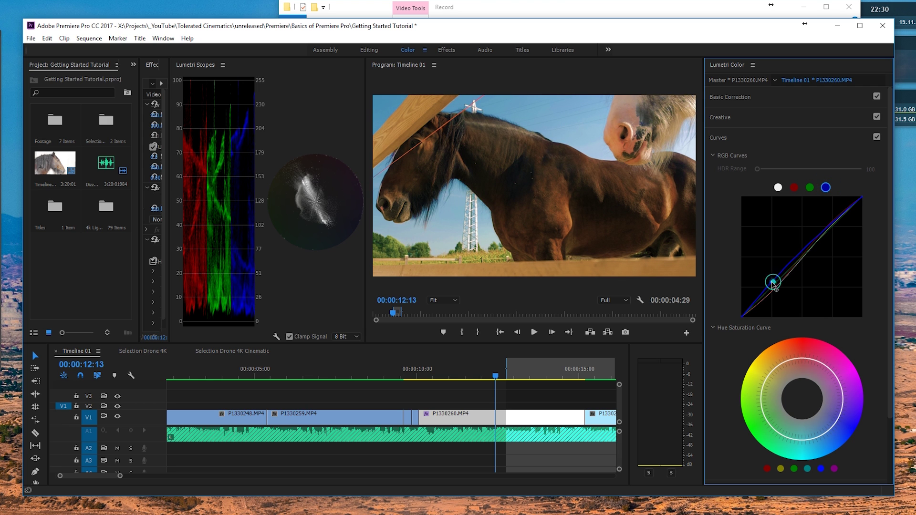
pyautogui.moveTo(792, 265); pyautogui.dragTo(827, 236)
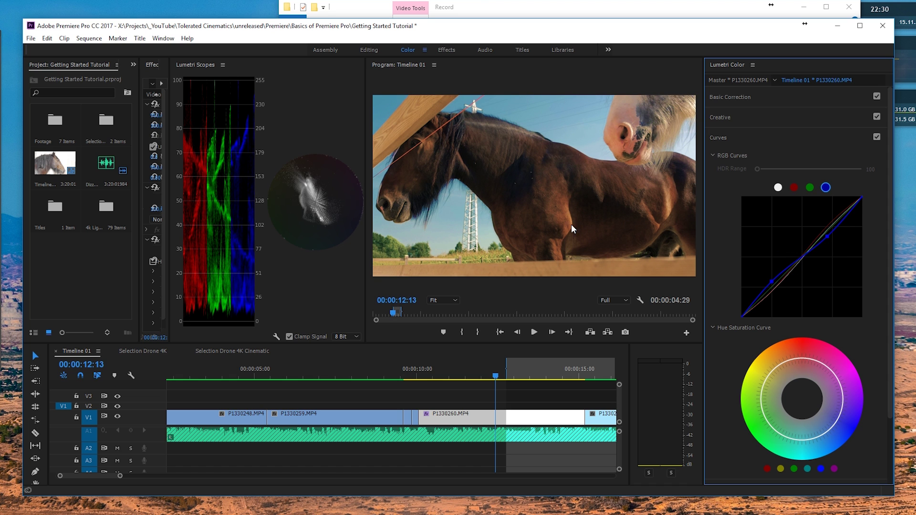
# Compare the image with the Curves adjustment switched off and on, leaving it enabled
pyautogui.click(877, 137)
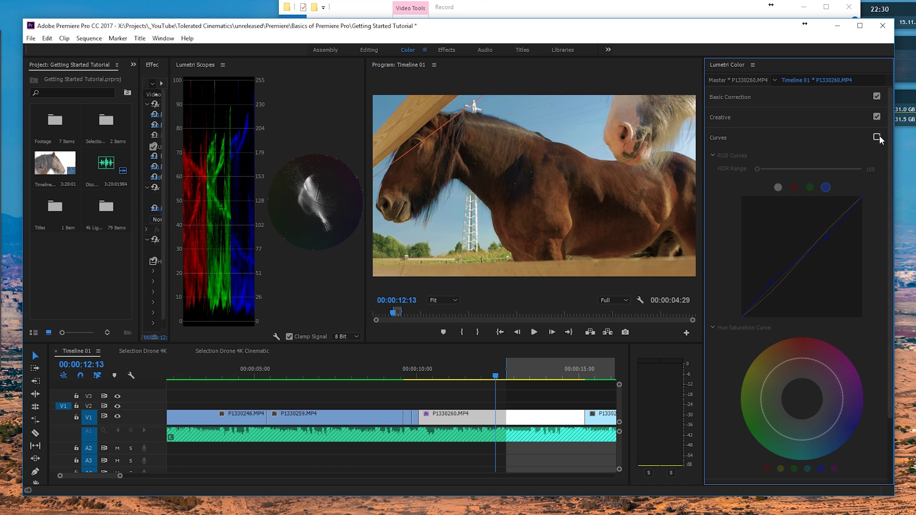
pyautogui.click(877, 137)
pyautogui.click(878, 137)
pyautogui.click(878, 137)
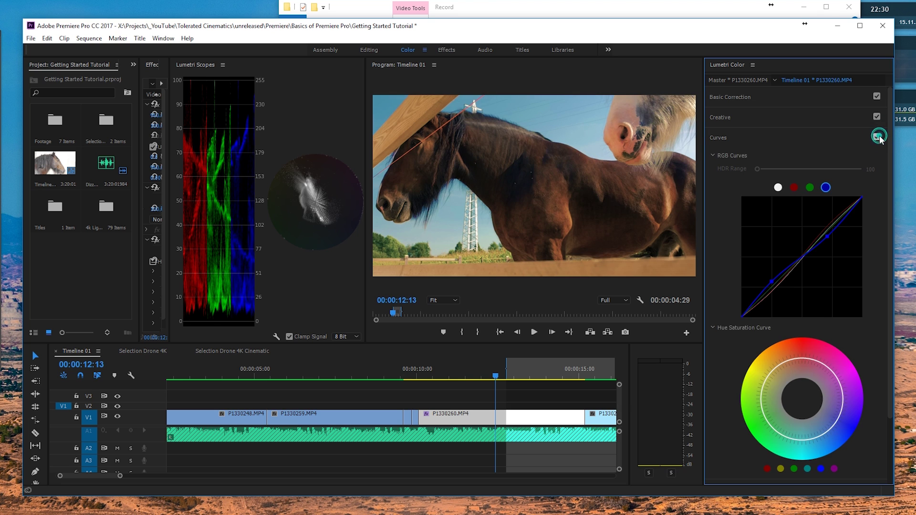
pyautogui.click(878, 137)
pyautogui.click(878, 137)
pyautogui.click(878, 137)
pyautogui.click(878, 137)
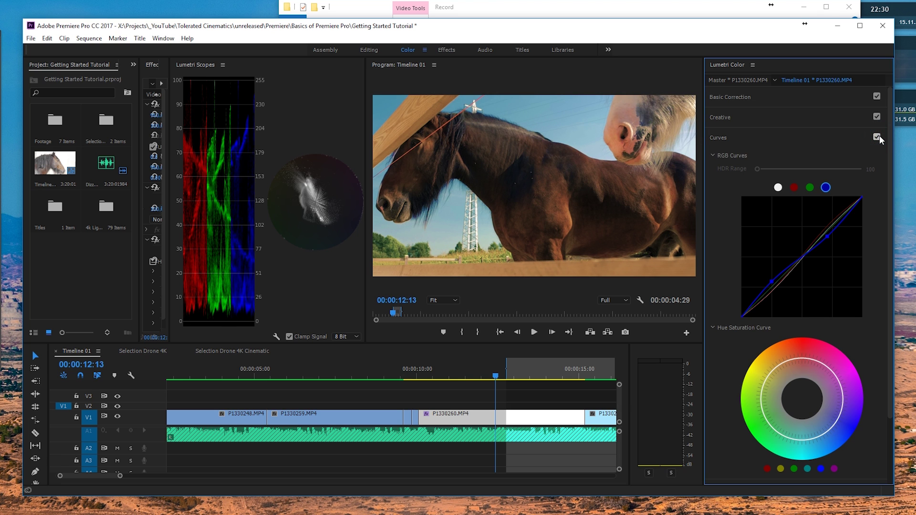
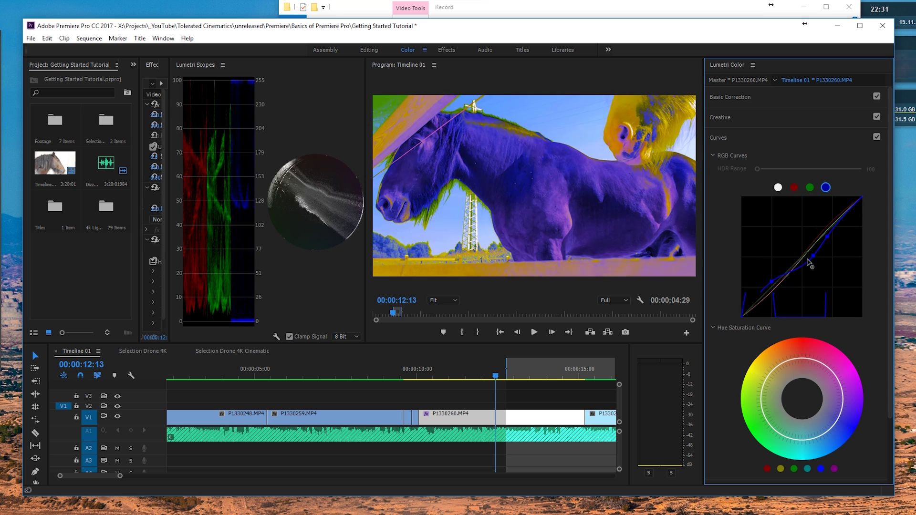
# Try an extra midtone point on the blue curve, delete it, lower the shadow point and lift the black point
pyautogui.click(821, 254)
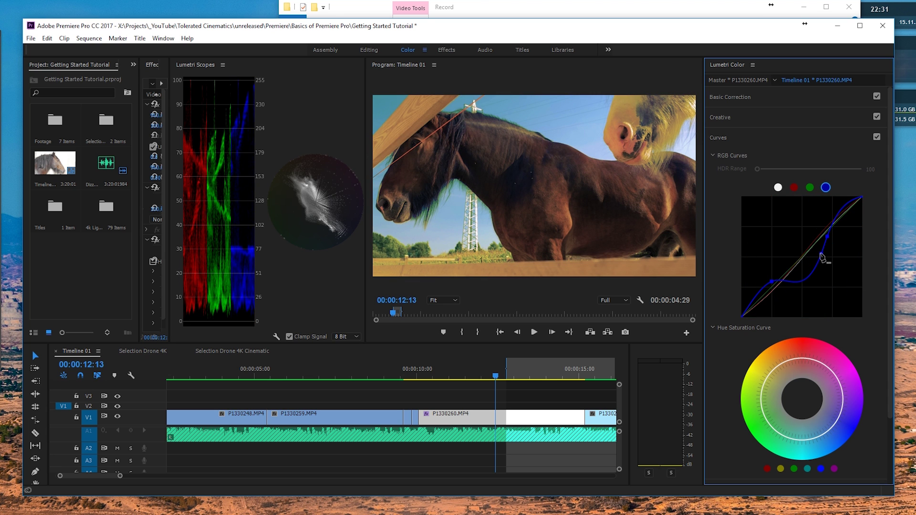
pyautogui.keyDown('ctrl'); pyautogui.click(821, 254); pyautogui.keyUp('ctrl')
pyautogui.click(770, 283)
pyautogui.moveTo(770, 282); pyautogui.dragTo(772, 287)
pyautogui.moveTo(743, 317); pyautogui.dragTo(720, 302)
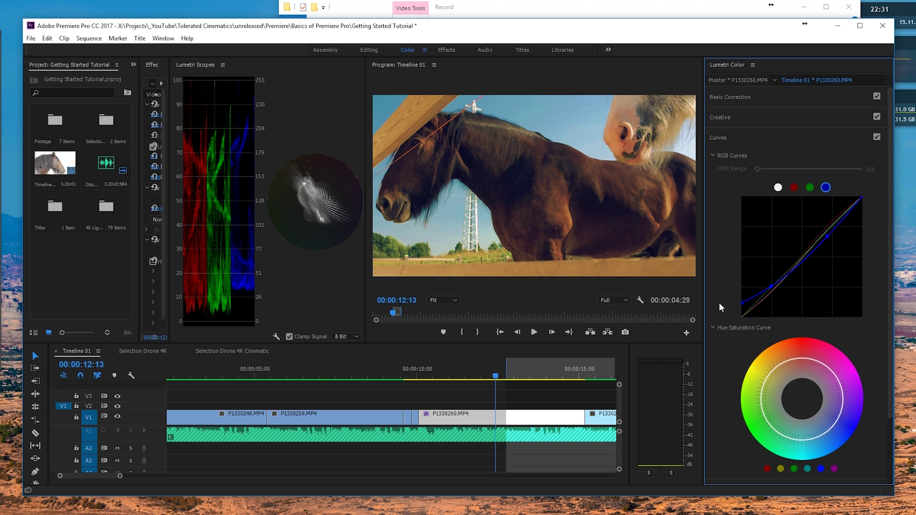
# Try lifting the green curve's black point with an added shadow point, and readjust the low end of the blue curve
pyautogui.click(809, 187)
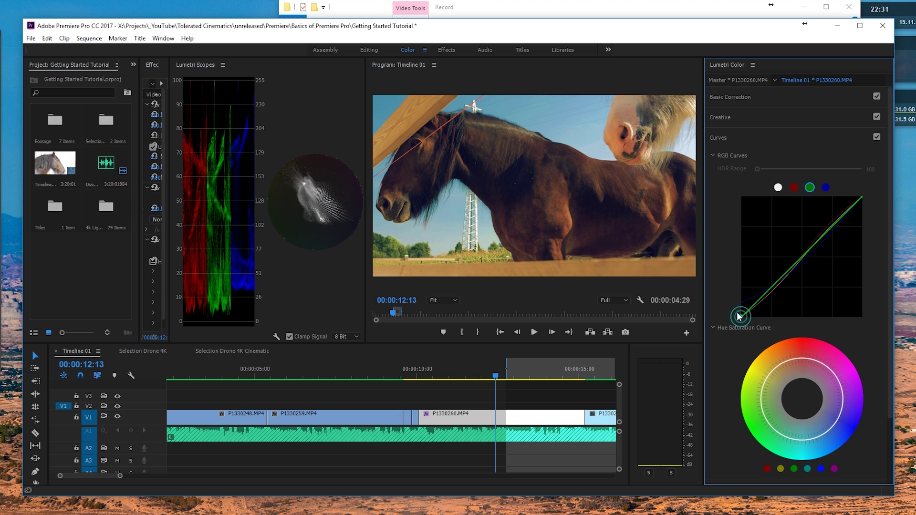
pyautogui.moveTo(738, 316); pyautogui.dragTo(765, 294)
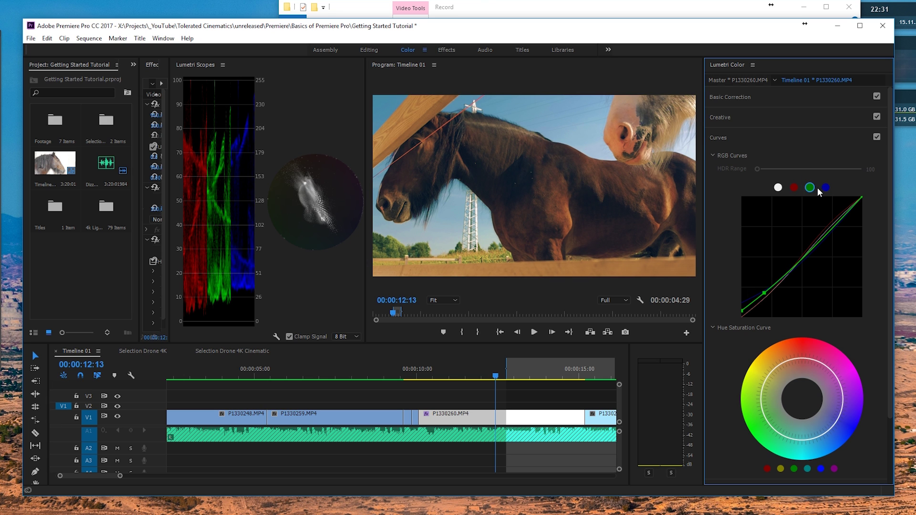
pyautogui.click(825, 187)
pyautogui.moveTo(741, 308); pyautogui.dragTo(760, 296)
pyautogui.click(811, 188)
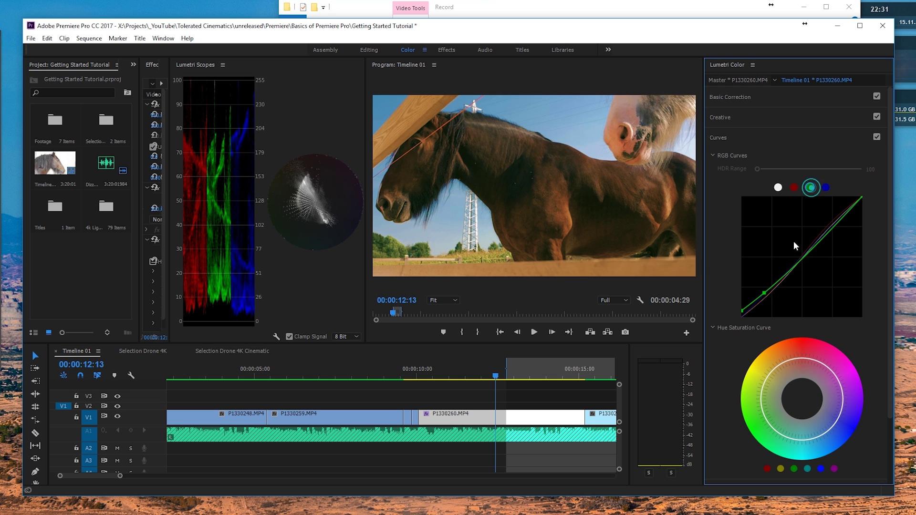
# Delete the green curve's shadow point and lifted black point, restoring it to a straight line
pyautogui.keyDown('ctrl'); pyautogui.click(765, 292); pyautogui.keyUp('ctrl')
pyautogui.keyDown('ctrl'); pyautogui.click(742, 311); pyautogui.keyUp('ctrl')
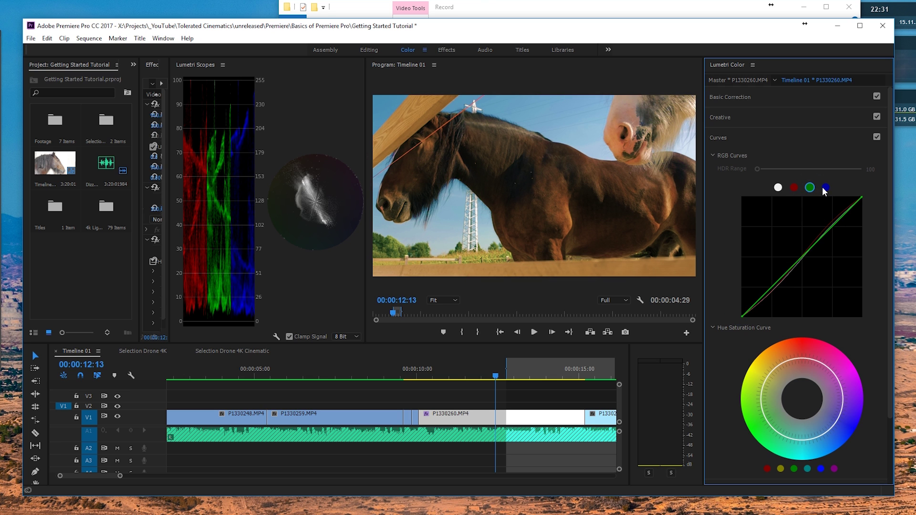
pyautogui.click(824, 188)
# Raise the red curve's highlights, and anchor the blue curve's midtones while slightly lowering its highlights
pyautogui.click(794, 187)
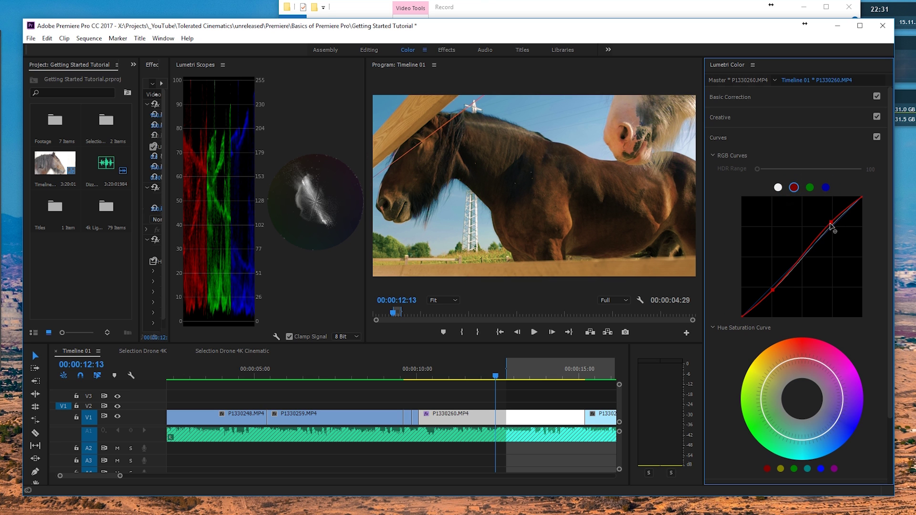
pyautogui.moveTo(831, 223); pyautogui.dragTo(831, 225)
pyautogui.click(825, 188)
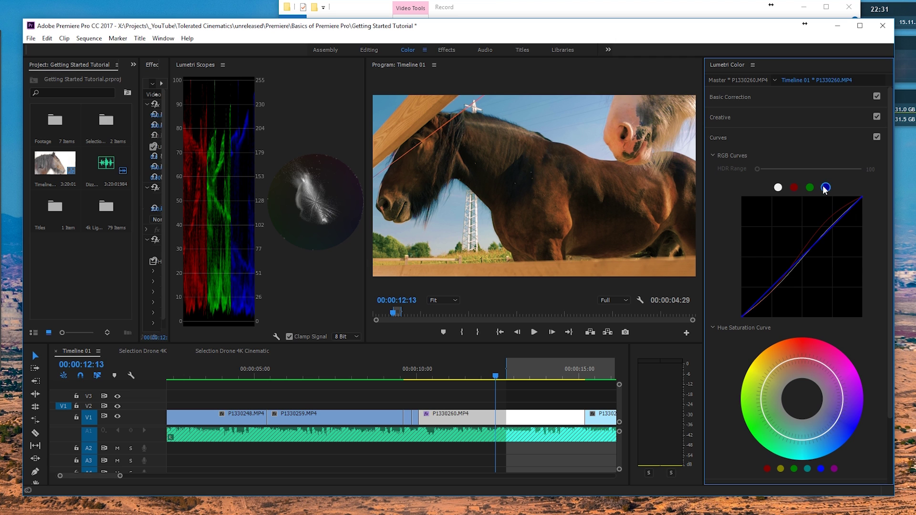
pyautogui.click(799, 260)
pyautogui.moveTo(832, 228); pyautogui.dragTo(834, 230)
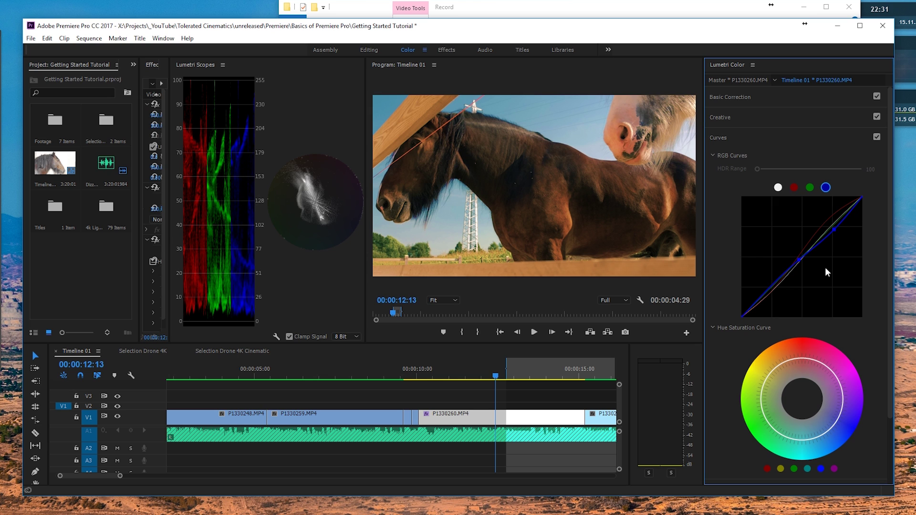
pyautogui.click(833, 230)
pyautogui.moveTo(834, 230)
pyautogui.mouseDown()
pyautogui.moveTo(841, 237)
pyautogui.moveTo(836, 232)
pyautogui.mouseUp()
# Add magenta, green and blue control points to the Hue Saturation Curve and pull the blue point slightly outward
pyautogui.scroll(-2, 726, 268)
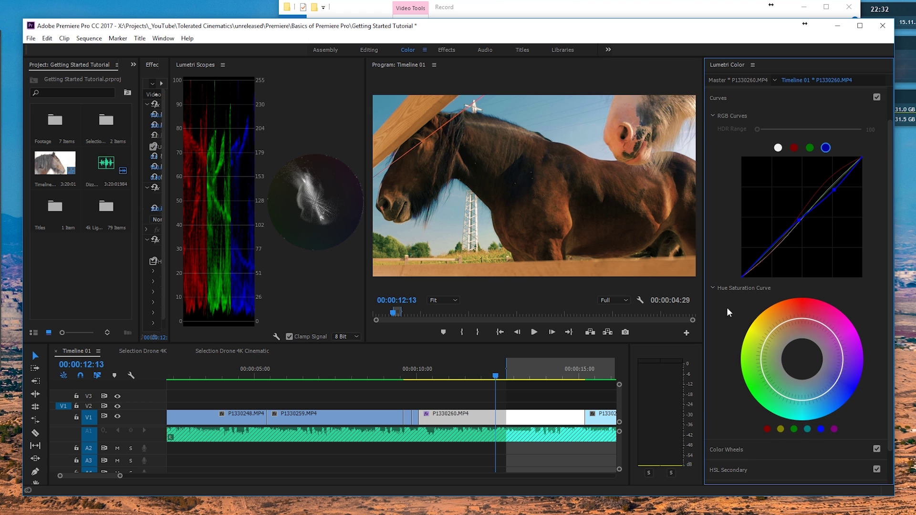
pyautogui.scroll(-2, 728, 312)
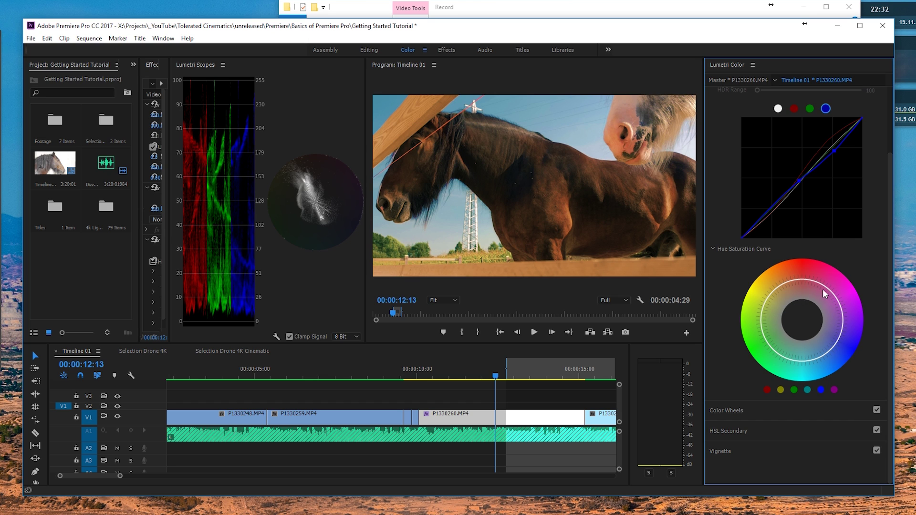
pyautogui.click(841, 311)
pyautogui.click(771, 349)
pyautogui.click(818, 359)
pyautogui.moveTo(818, 358); pyautogui.dragTo(827, 374)
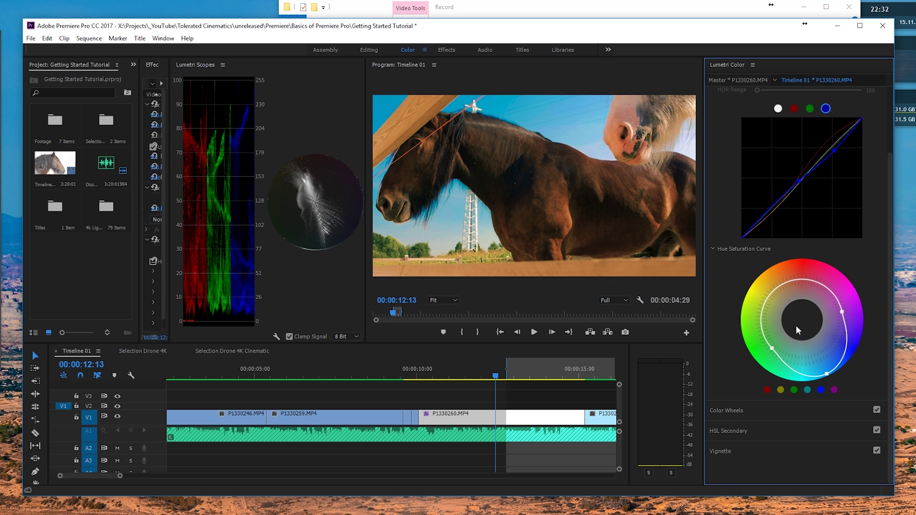
pyautogui.moveTo(827, 374); pyautogui.dragTo(824, 364)
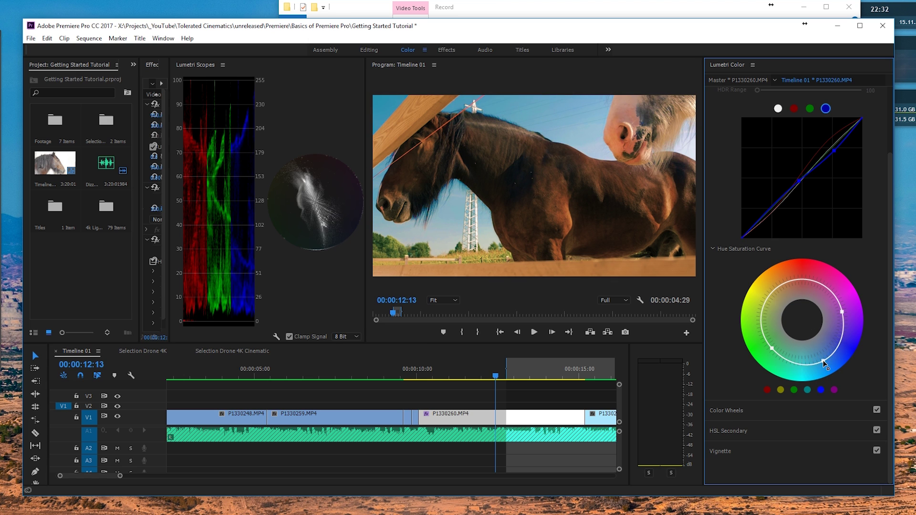
pyautogui.click(843, 310)
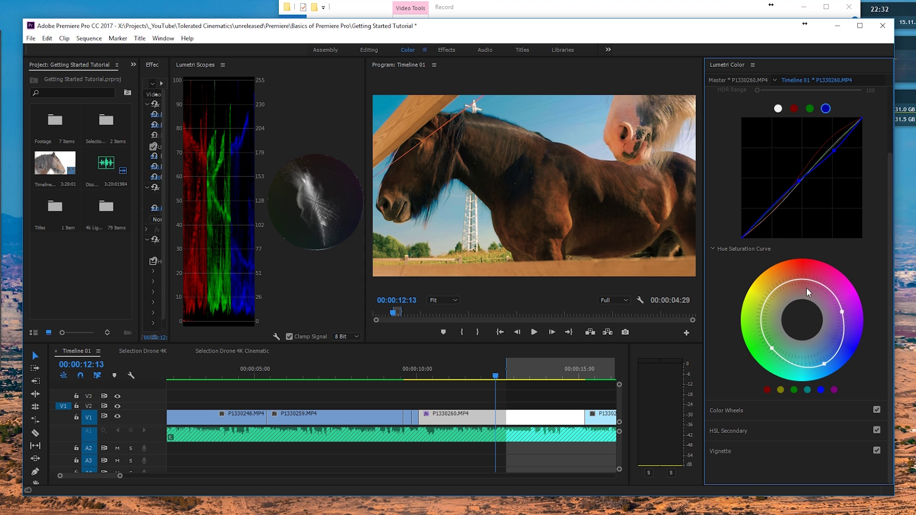
# Add red and green points to the Hue Saturation Curve, pull the yellow-orange hues slightly inward, and collapse Curves
pyautogui.click(814, 281)
pyautogui.click(762, 320)
pyautogui.moveTo(779, 288)
pyautogui.mouseDown()
pyautogui.moveTo(792, 313)
pyautogui.moveTo(769, 269)
pyautogui.moveTo(780, 290)
pyautogui.mouseUp()
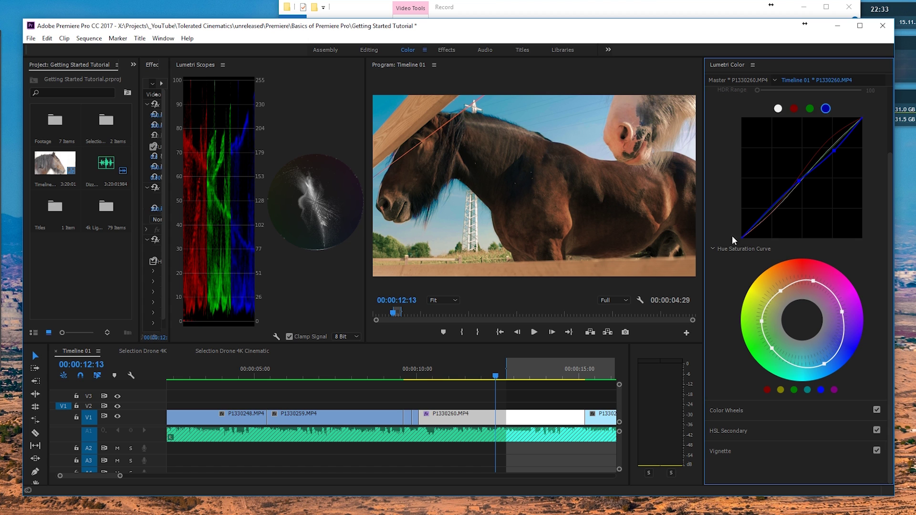
pyautogui.scroll(3, 740, 155)
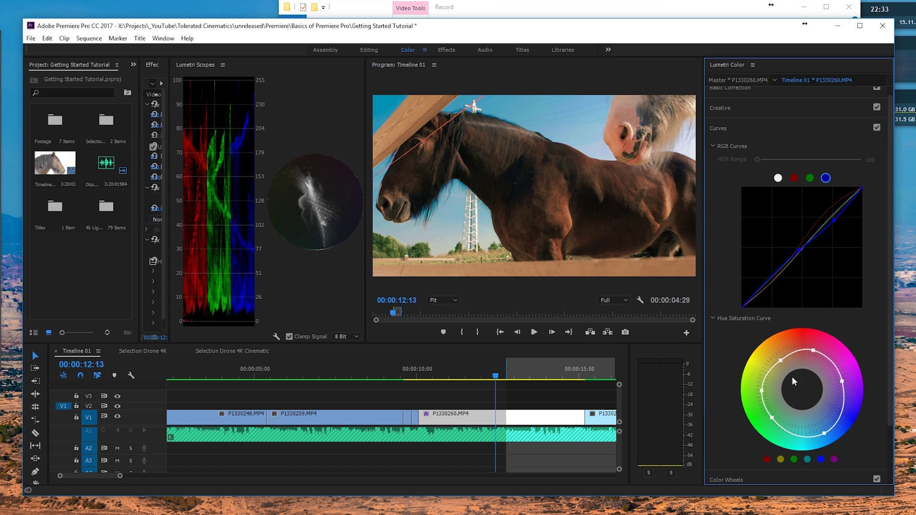
pyautogui.click(751, 127)
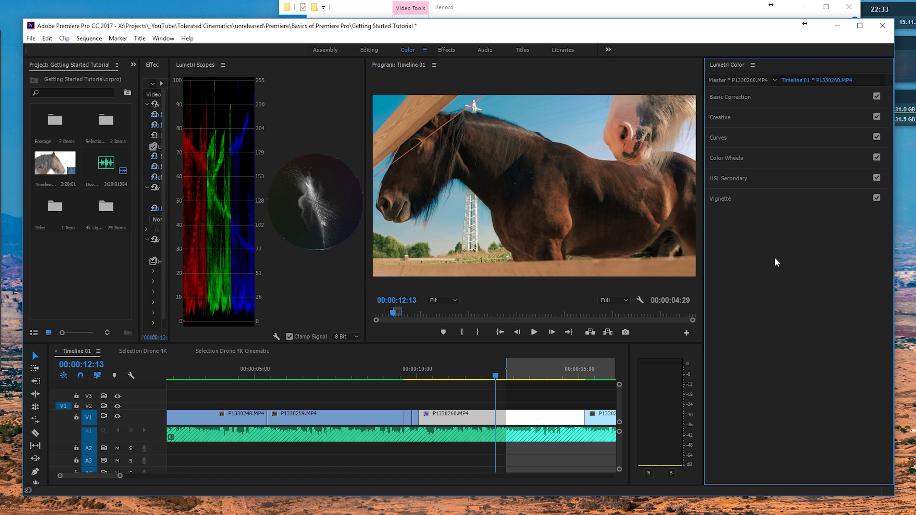
# Expand HSL Secondary, sample the blue sky beside the wooden beam as key color, and check the Color/Gray mask
pyautogui.click(717, 179)
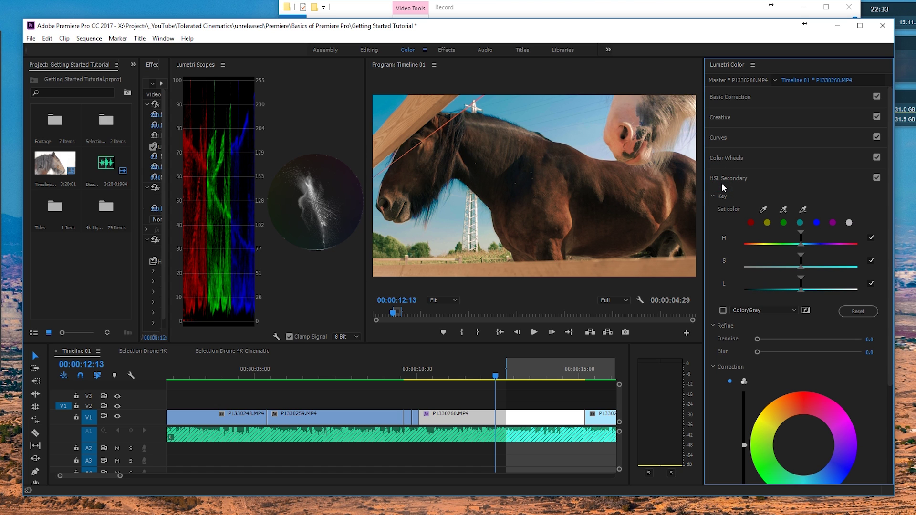
pyautogui.click(763, 210)
pyautogui.click(393, 104)
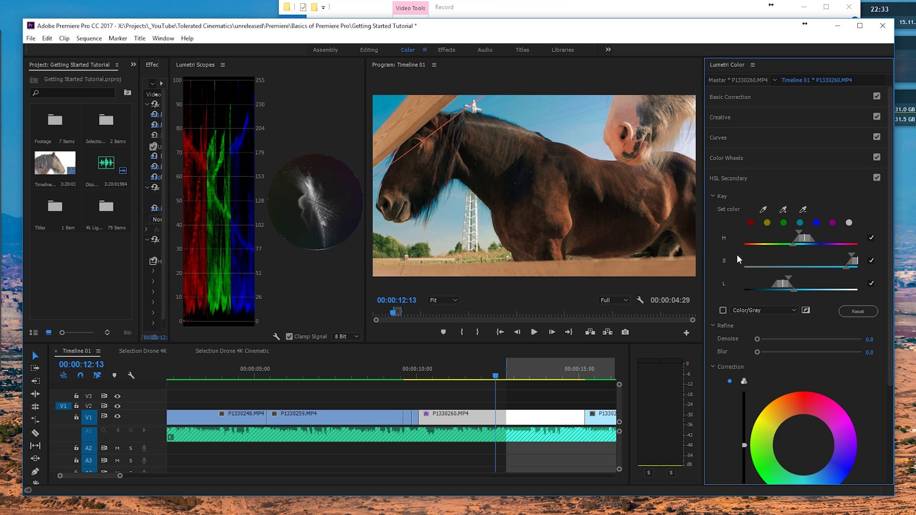
pyautogui.click(723, 311)
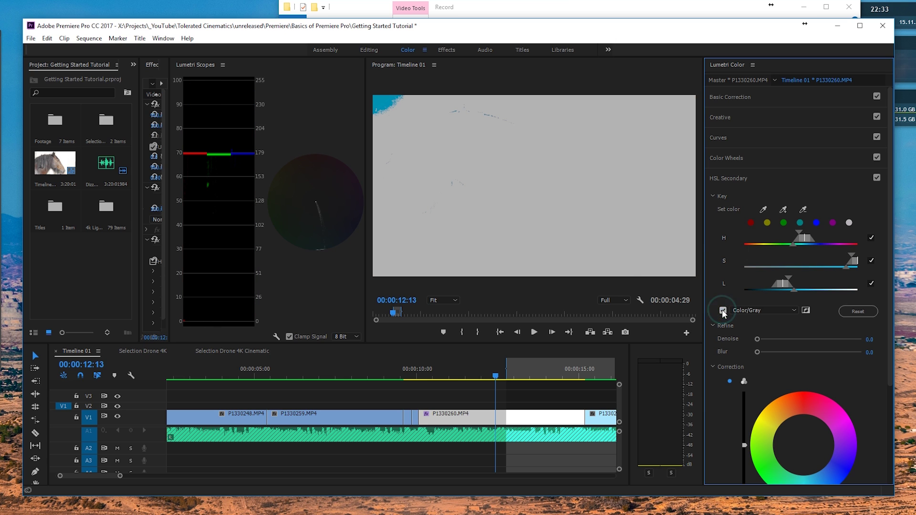
pyautogui.click(725, 310)
# Extend the HSL key with additional sky samples above and below the horse, and check the Color/Gray mask again
pyautogui.click(784, 210)
pyautogui.click(530, 109)
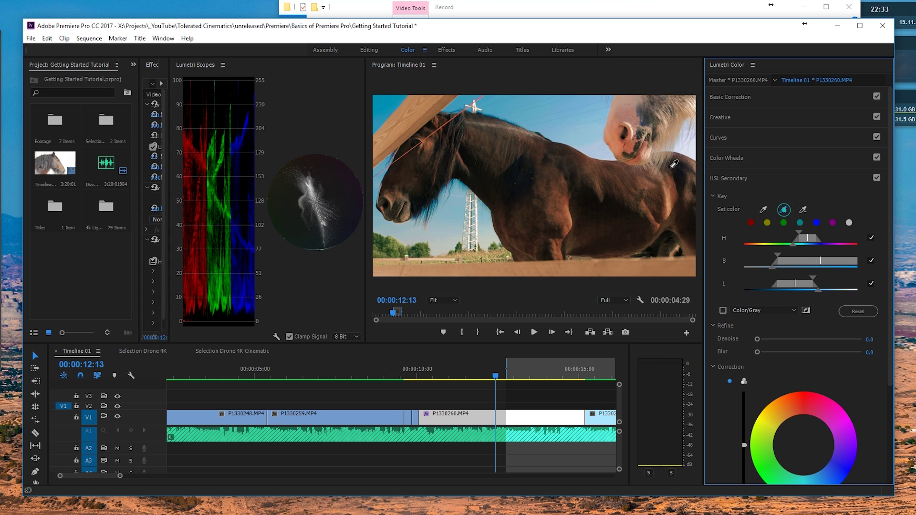
pyautogui.click(784, 210)
pyautogui.click(585, 119)
pyautogui.click(784, 210)
pyautogui.click(480, 223)
pyautogui.click(783, 210)
pyautogui.click(783, 210)
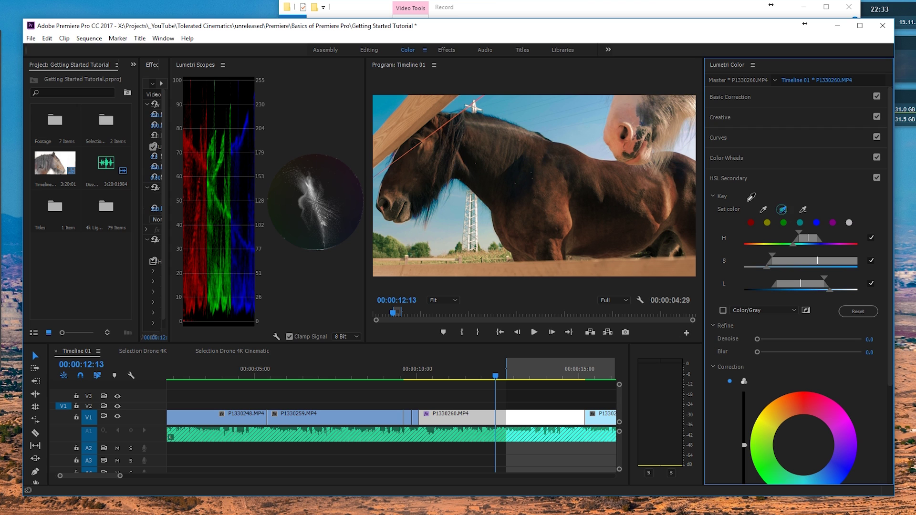
pyautogui.click(468, 94)
pyautogui.click(723, 311)
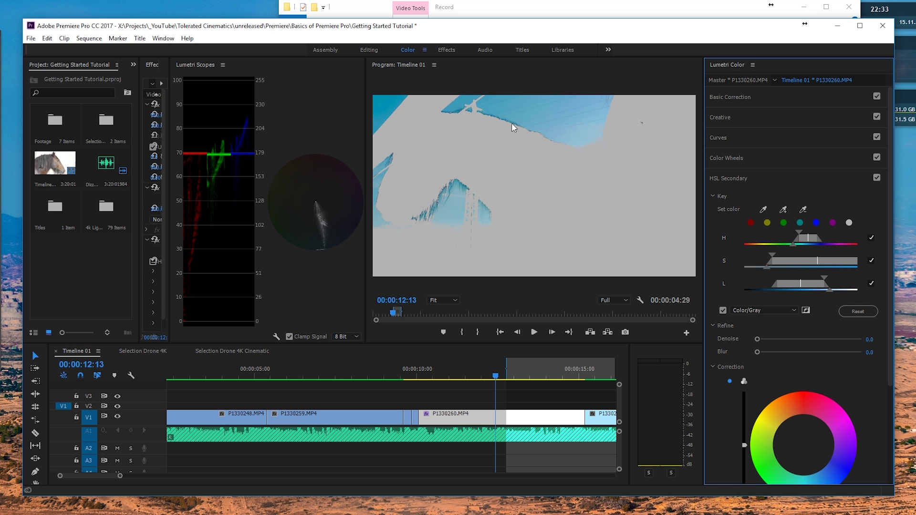
pyautogui.click(724, 311)
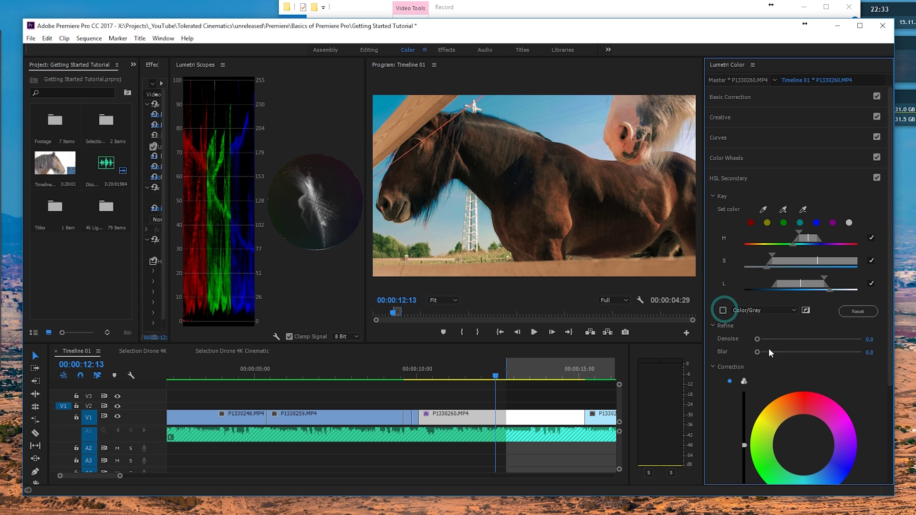
# Refine the HSL key with Denoise 14.8 and Blur 2.9, and try the correction's luminance slider around its midpoint
pyautogui.moveTo(758, 339)
pyautogui.mouseDown()
pyautogui.moveTo(772, 338)
pyautogui.moveTo(766, 351)
pyautogui.mouseUp()
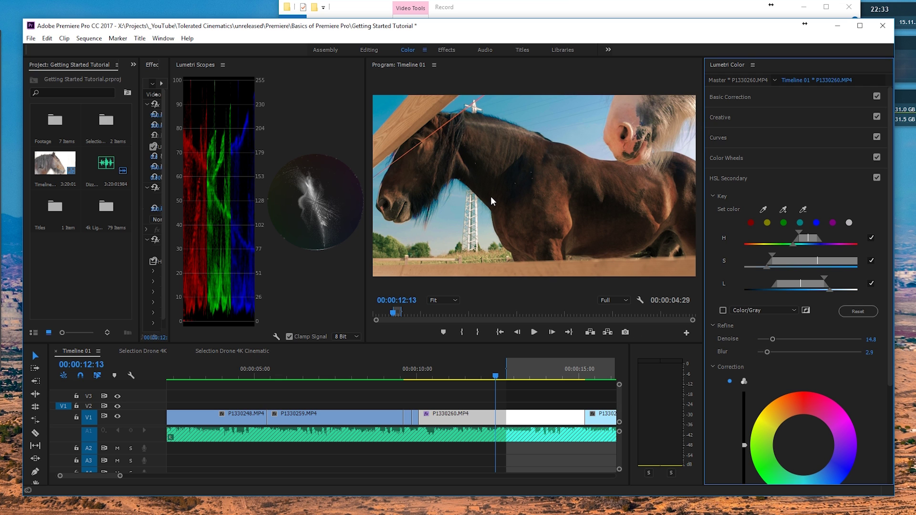
pyautogui.scroll(-3, 706, 397)
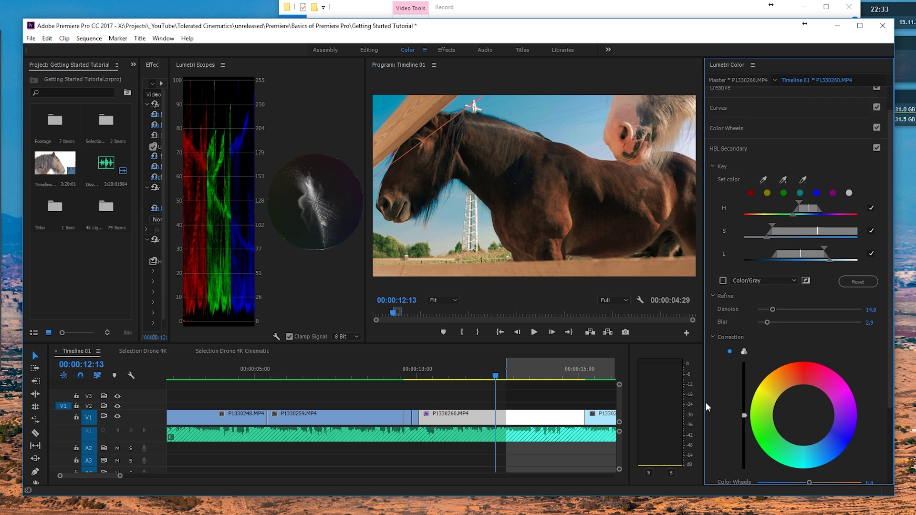
pyautogui.click(743, 377)
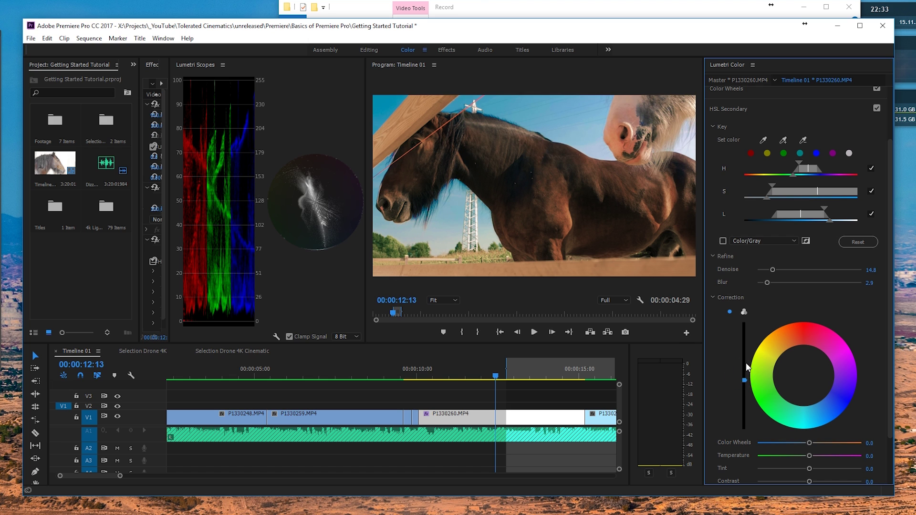
pyautogui.moveTo(745, 380)
pyautogui.mouseDown()
pyautogui.moveTo(745, 389)
pyautogui.moveTo(744, 323)
pyautogui.moveTo(746, 374)
pyautogui.mouseUp()
# Extend the HSL key with samples along the horizon near the mast, check it at minimum correction luminance, and return that slider to neutral
pyautogui.click(783, 141)
pyautogui.click(443, 239)
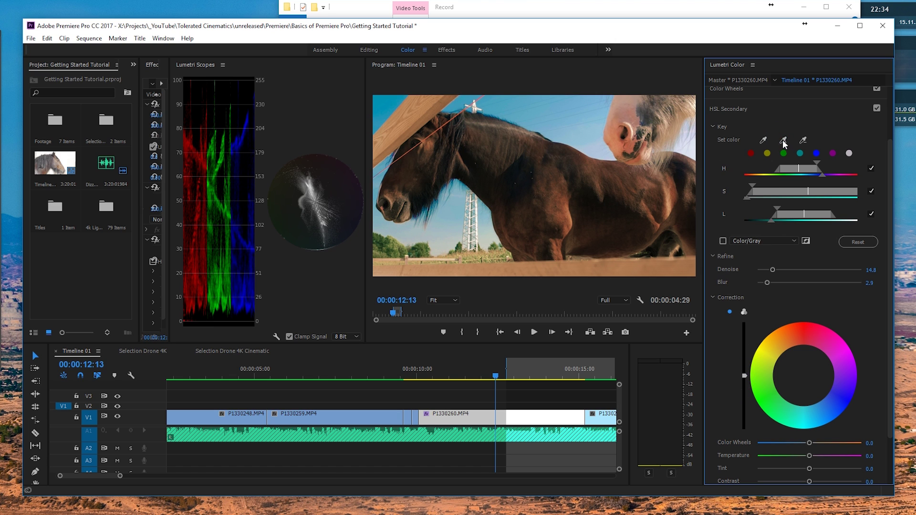
pyautogui.click(489, 239)
pyautogui.moveTo(743, 376); pyautogui.dragTo(745, 428)
pyautogui.click(783, 140)
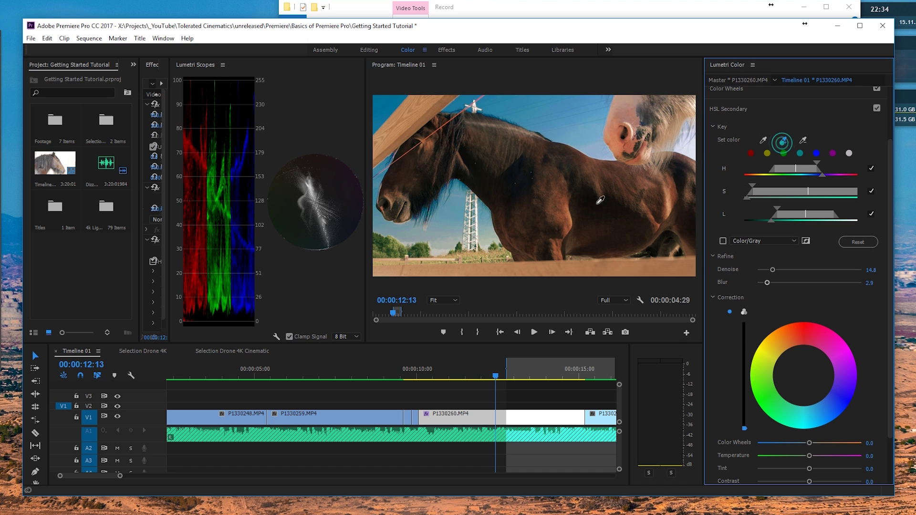
pyautogui.click(438, 250)
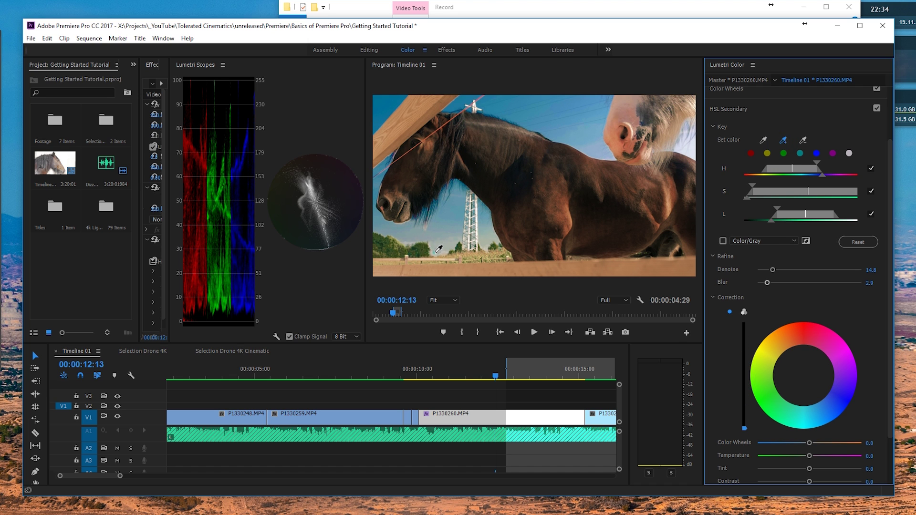
pyautogui.doubleClick(745, 428)
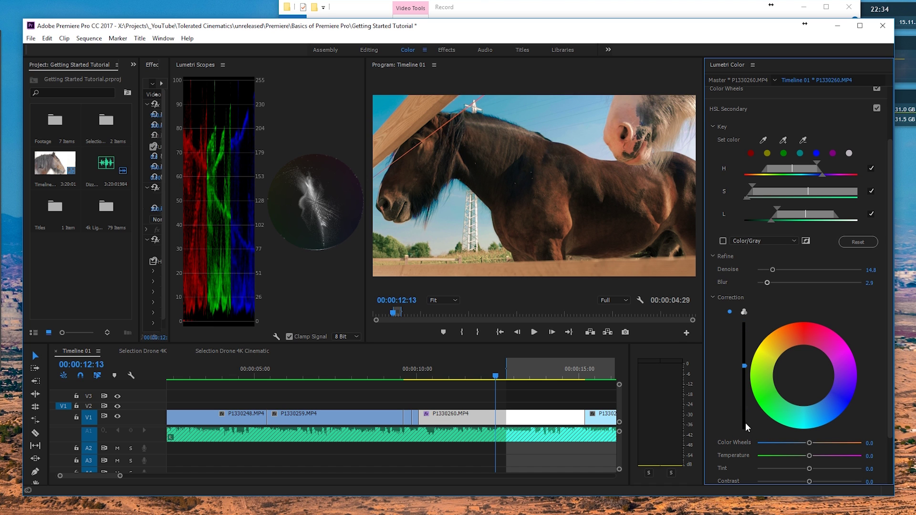
pyautogui.moveTo(745, 365); pyautogui.dragTo(762, 378)
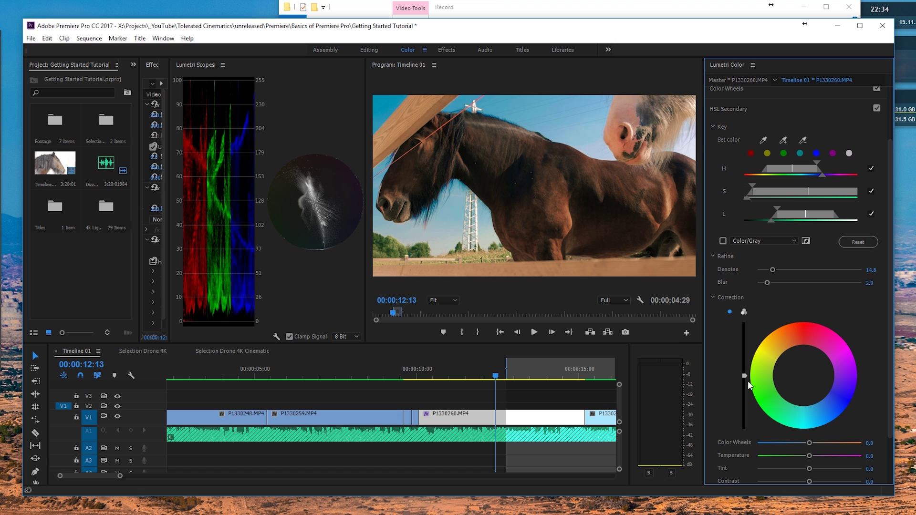
# Shift the keyed area's color by setting the HSL correction's blue-orange slider to -12.4 and the green-magenta slider to -29.5
pyautogui.scroll(-2, 720, 425)
pyautogui.moveTo(812, 422); pyautogui.dragTo(774, 434)
pyautogui.moveTo(794, 433)
pyautogui.mouseDown()
pyautogui.moveTo(802, 437)
pyautogui.moveTo(802, 423)
pyautogui.moveTo(793, 437)
pyautogui.mouseUp()
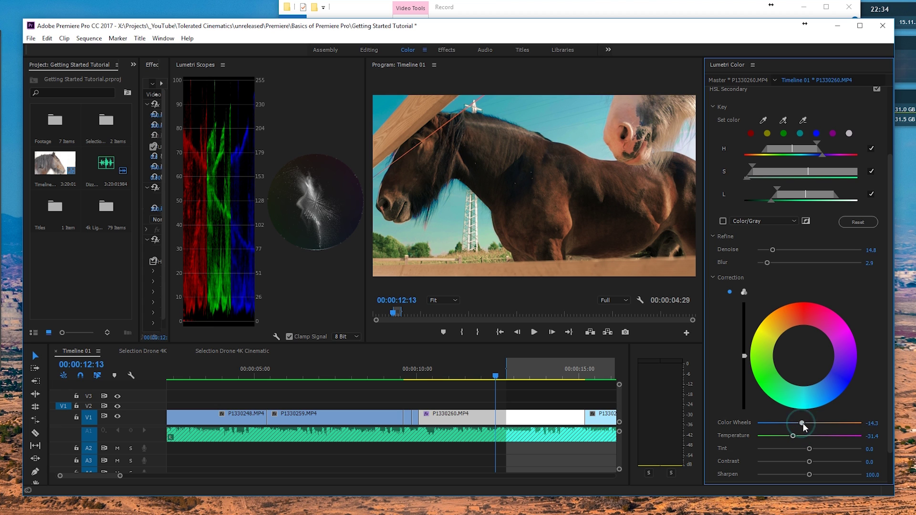
pyautogui.click(802, 423)
pyautogui.moveTo(792, 435); pyautogui.dragTo(794, 436)
# Collapse HSL Secondary and set the Creative adjustments to Vibrance 53.3 and Saturation 115.2
pyautogui.click(737, 93)
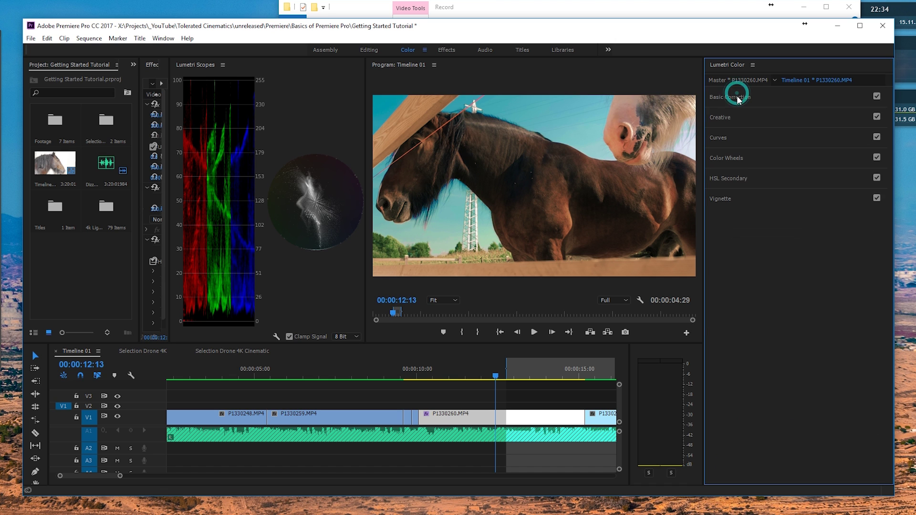
pyautogui.click(736, 96)
pyautogui.click(746, 328)
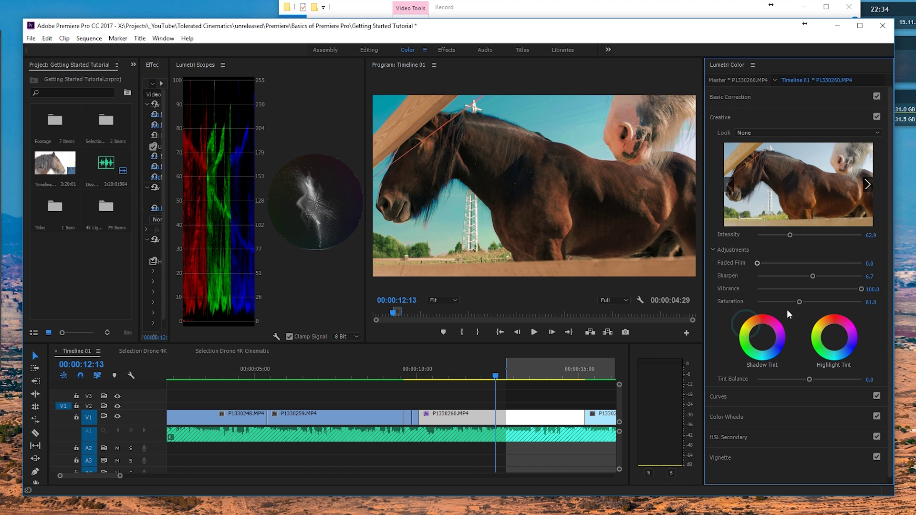
pyautogui.moveTo(799, 301); pyautogui.dragTo(818, 303)
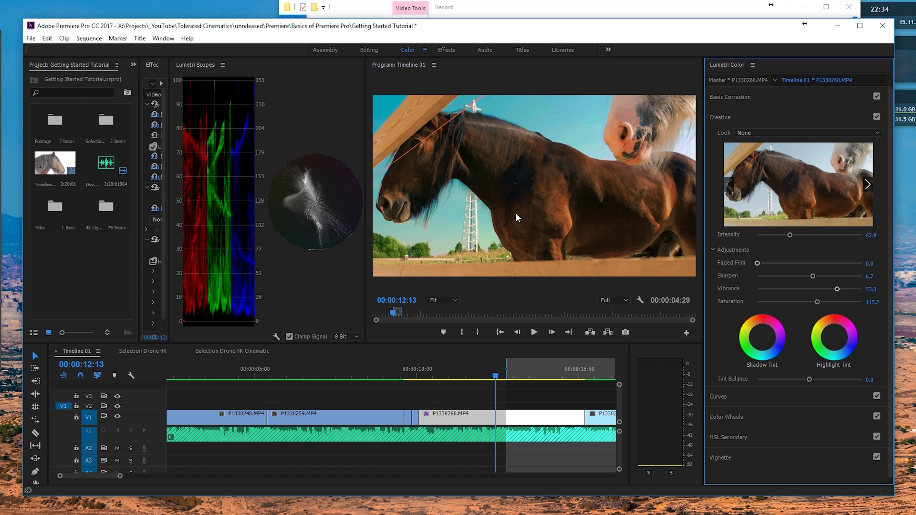
# Brighten the keyed sky by raising the HSL Secondary correction's luminance moderately above its midpoint
pyautogui.click(730, 435)
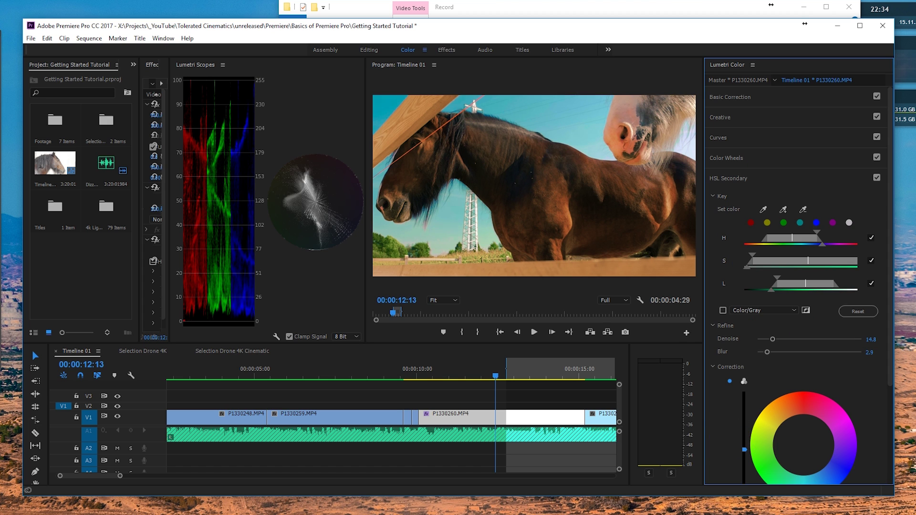
pyautogui.moveTo(744, 449); pyautogui.dragTo(744, 426)
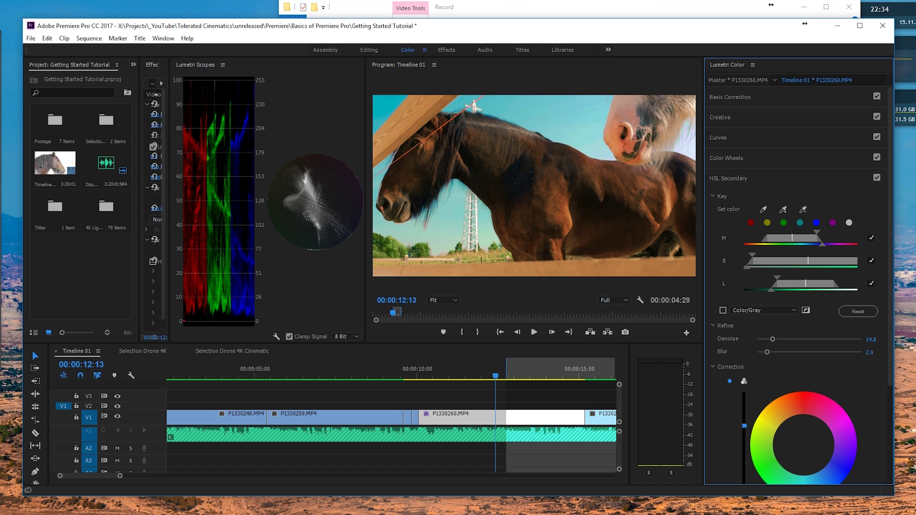
pyautogui.scroll(-5, 717, 442)
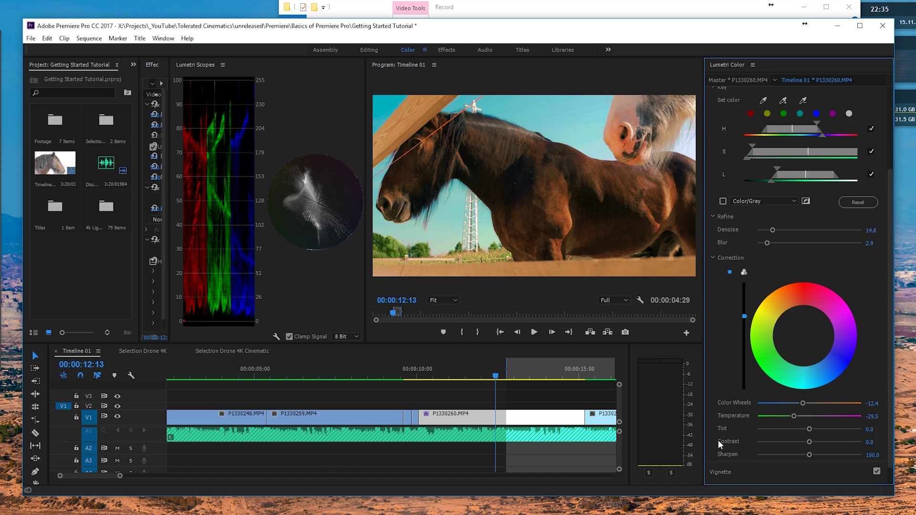
pyautogui.moveTo(809, 422)
pyautogui.mouseDown()
pyautogui.moveTo(831, 425)
pyautogui.moveTo(820, 422)
pyautogui.mouseUp()
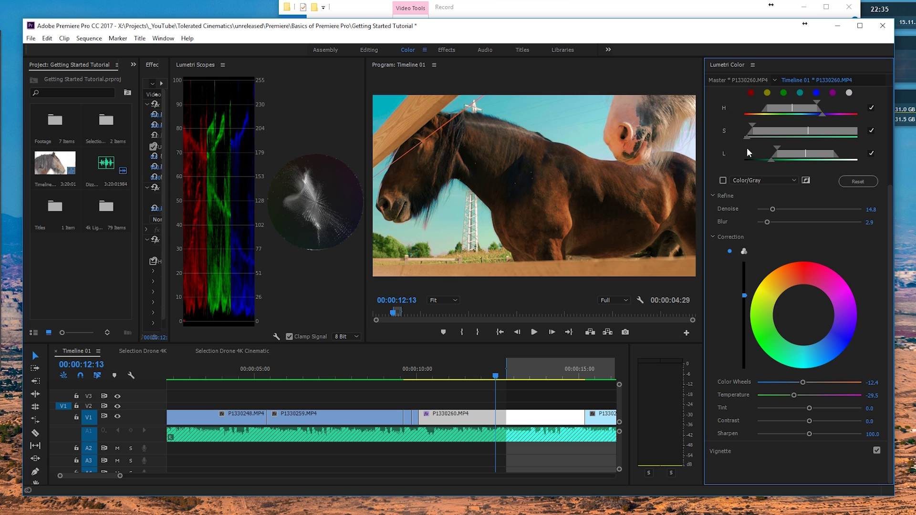
# Add a subtle vignette with Amount -0.3, Midpoint 33.3 and Feather 100
pyautogui.click(730, 449)
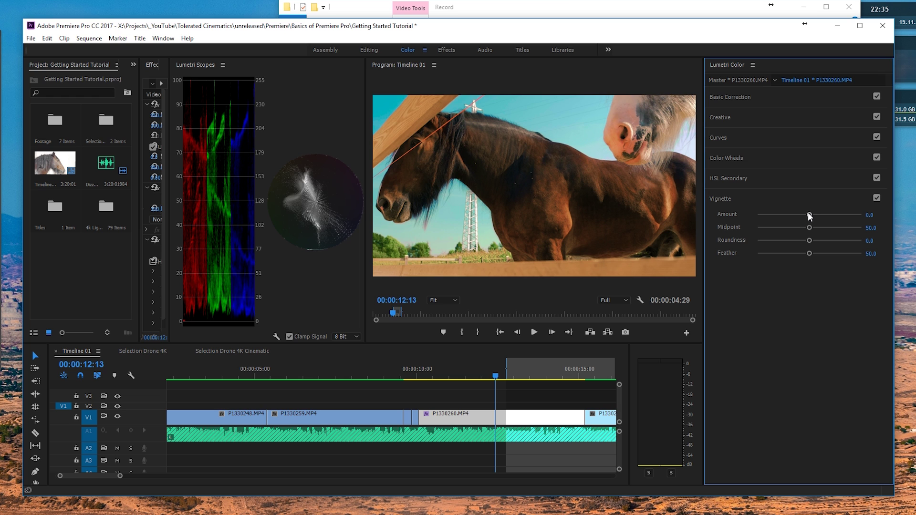
pyautogui.moveTo(809, 216); pyautogui.dragTo(693, 225)
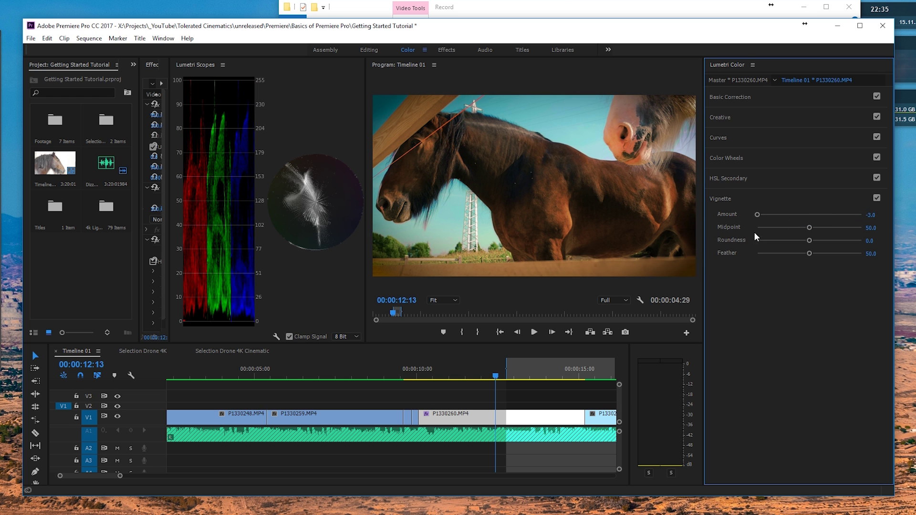
pyautogui.moveTo(760, 213); pyautogui.dragTo(794, 216)
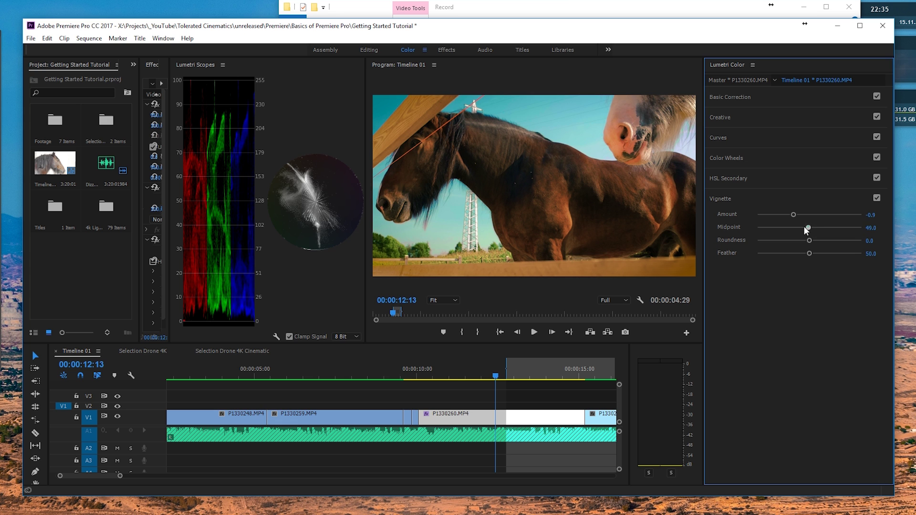
pyautogui.moveTo(804, 228)
pyautogui.mouseDown()
pyautogui.moveTo(768, 233)
pyautogui.moveTo(793, 234)
pyautogui.mouseUp()
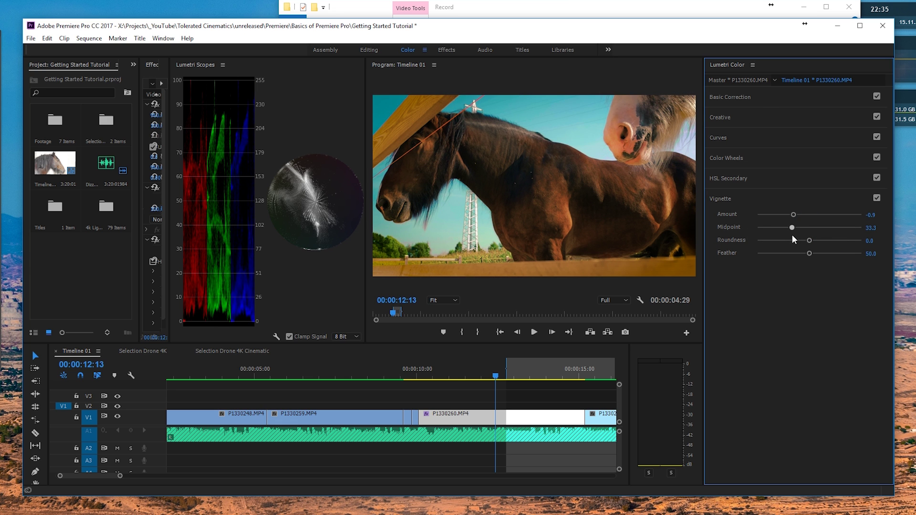
pyautogui.moveTo(862, 258); pyautogui.dragTo(863, 257)
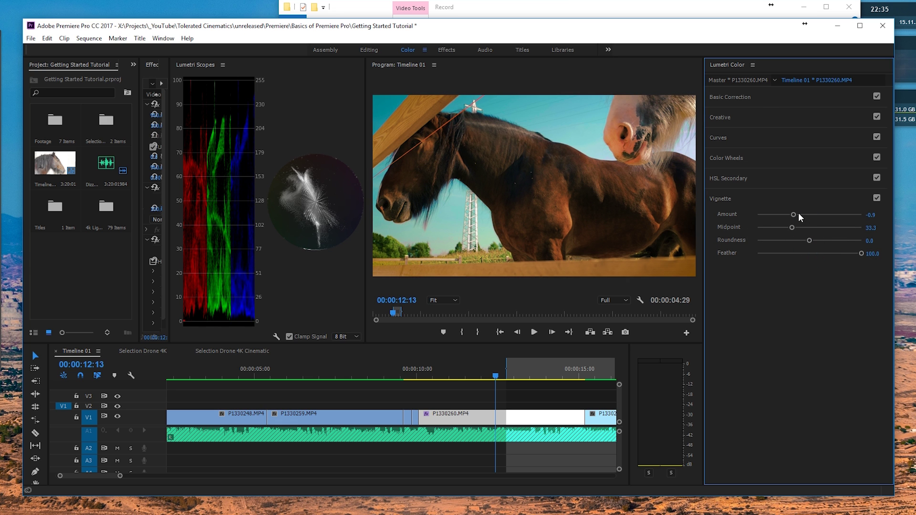
pyautogui.moveTo(794, 214); pyautogui.dragTo(806, 215)
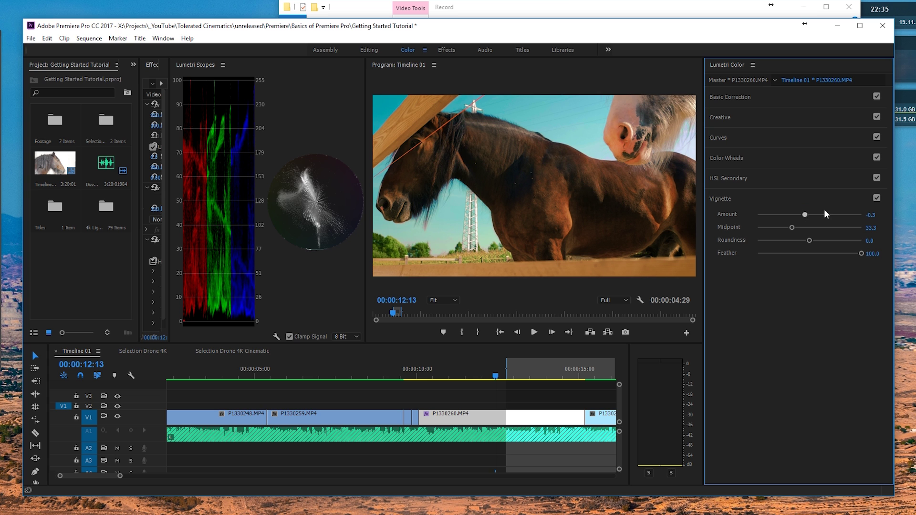
# Compare the picture with the vignette off and on, and scrub through the horse clip to 00:00:13:23
pyautogui.click(877, 198)
pyautogui.click(877, 198)
pyautogui.click(877, 198)
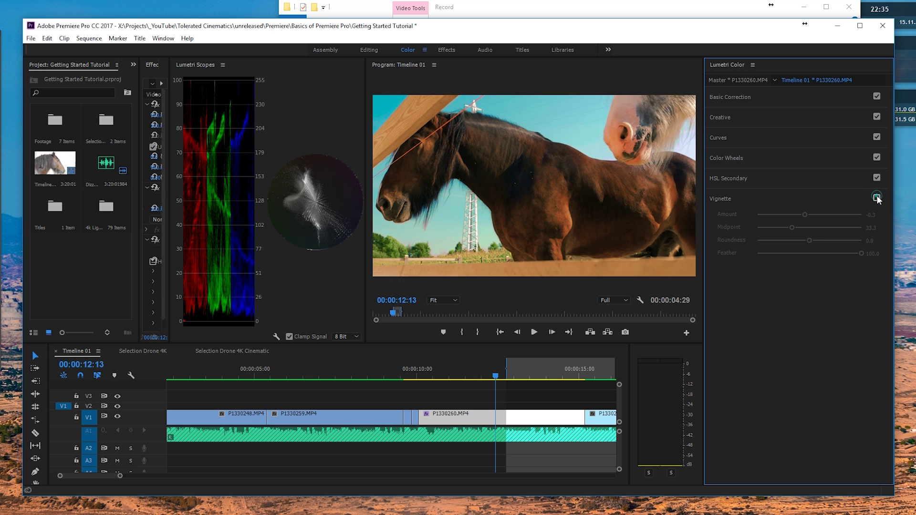
pyautogui.click(877, 198)
pyautogui.click(877, 198)
pyautogui.click(878, 198)
pyautogui.click(877, 198)
pyautogui.click(877, 198)
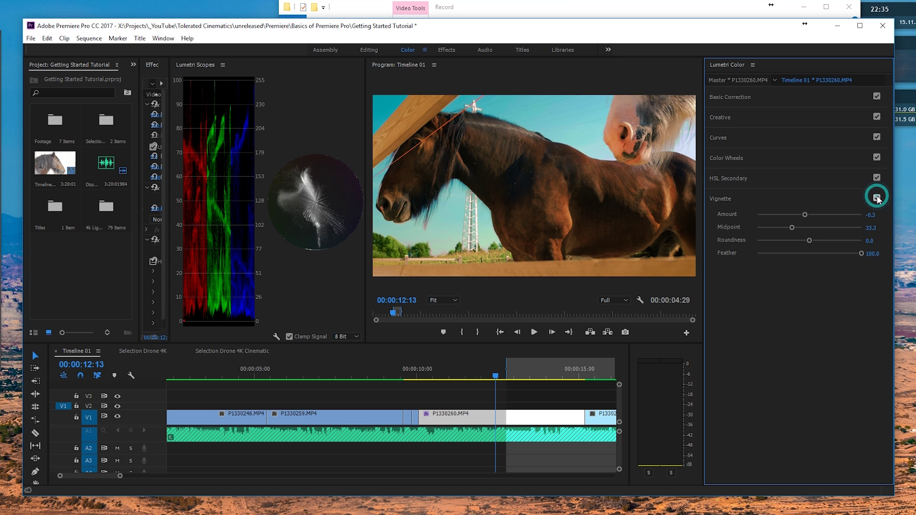
pyautogui.moveTo(522, 368); pyautogui.dragTo(559, 376)
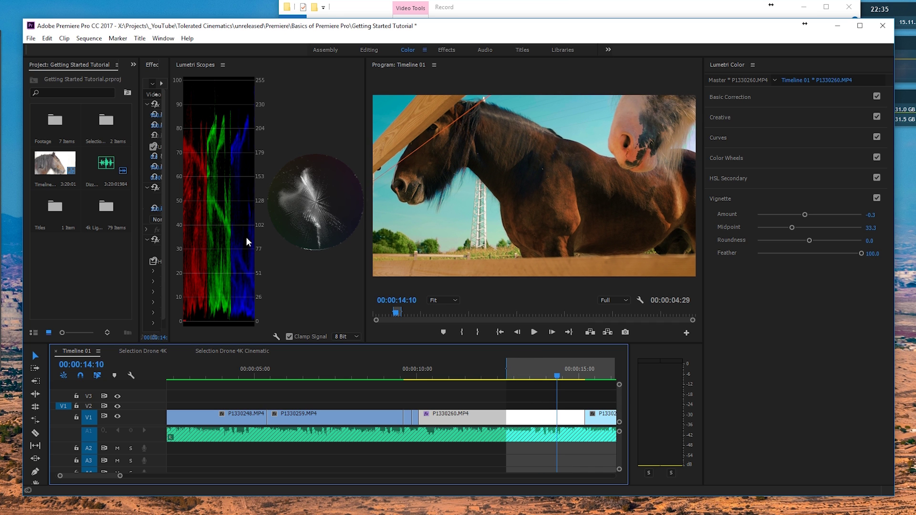
pyautogui.moveTo(565, 372); pyautogui.dragTo(539, 377)
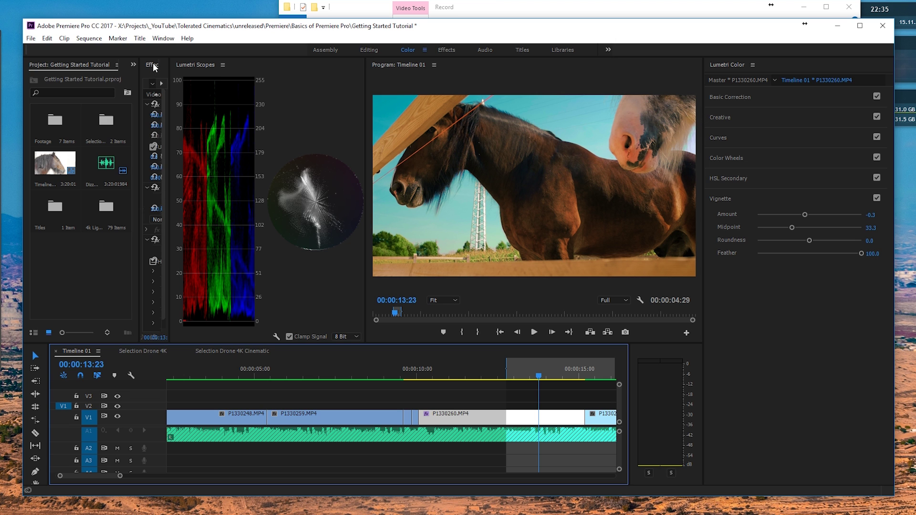
# Dock Effect Controls in the same panel group as Lumetri Scopes, switch between the two, and leave Effect Controls showing
pyautogui.moveTo(154, 67); pyautogui.dragTo(225, 62)
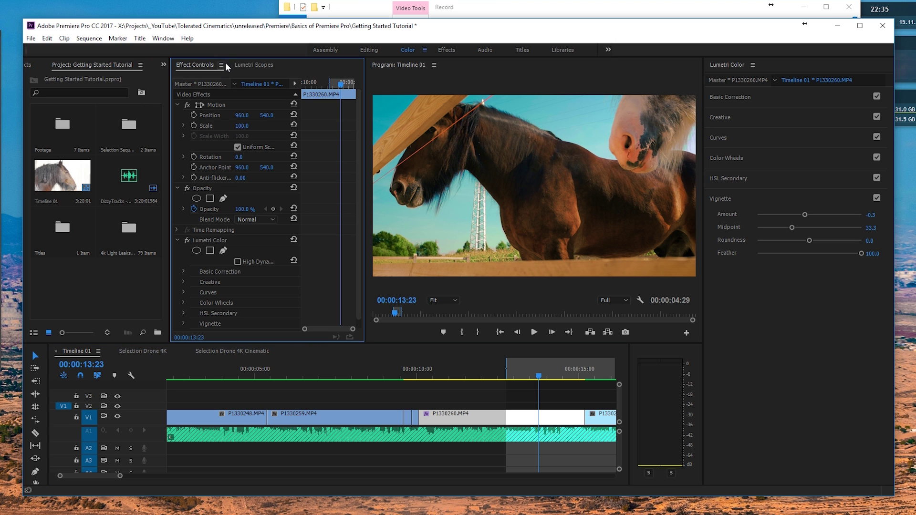
pyautogui.click(246, 64)
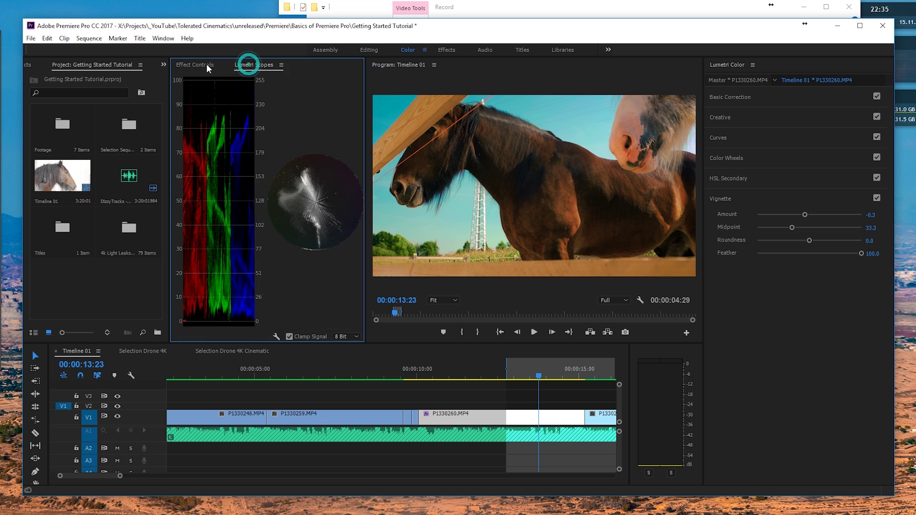
pyautogui.click(195, 65)
pyautogui.click(247, 64)
pyautogui.click(196, 64)
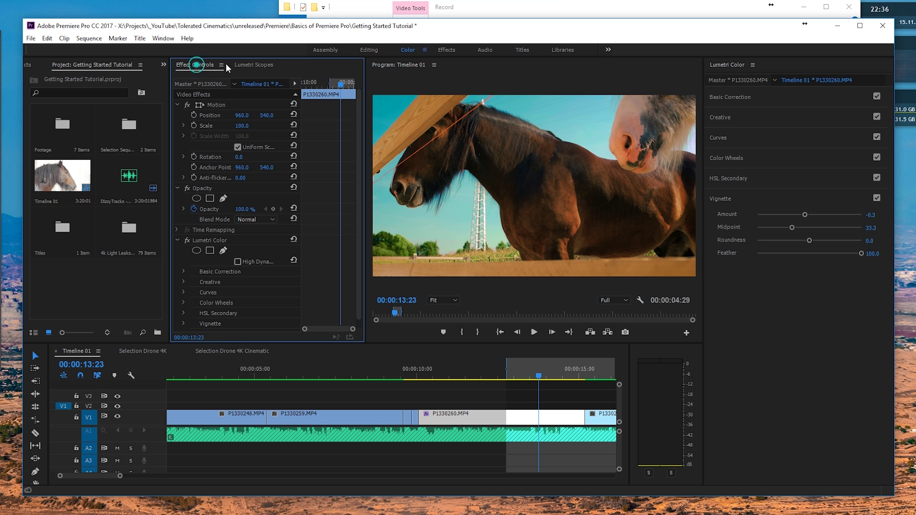
# Toggle the Lumetri Color effect off and on to compare the ungraded and graded clip, leaving it enabled
pyautogui.click(190, 241)
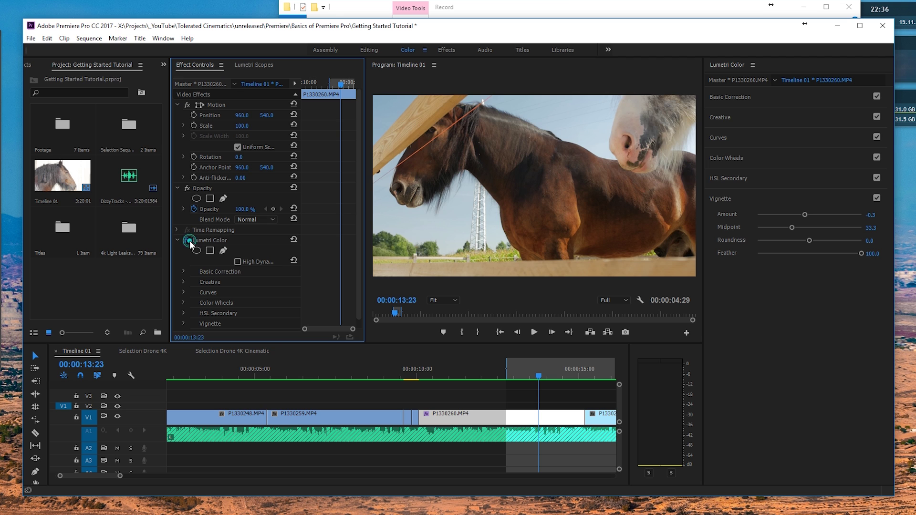
pyautogui.click(190, 240)
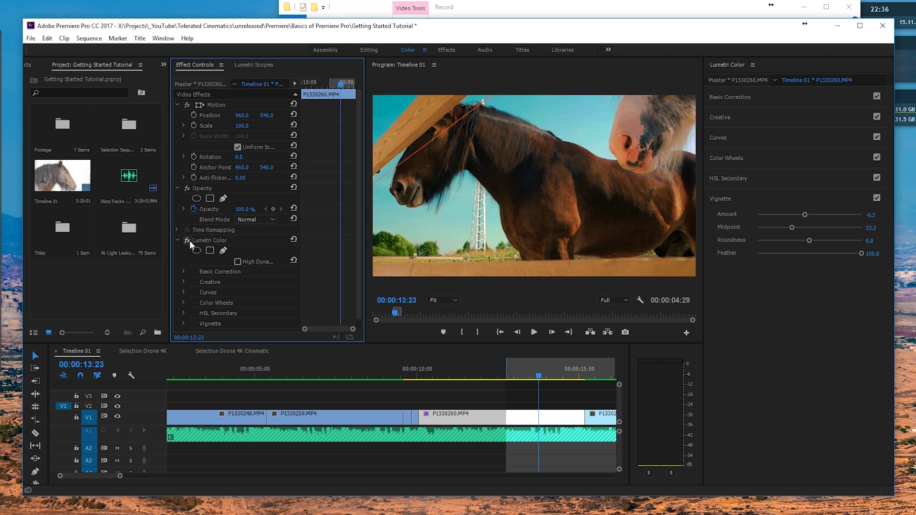
pyautogui.click(189, 241)
pyautogui.click(190, 241)
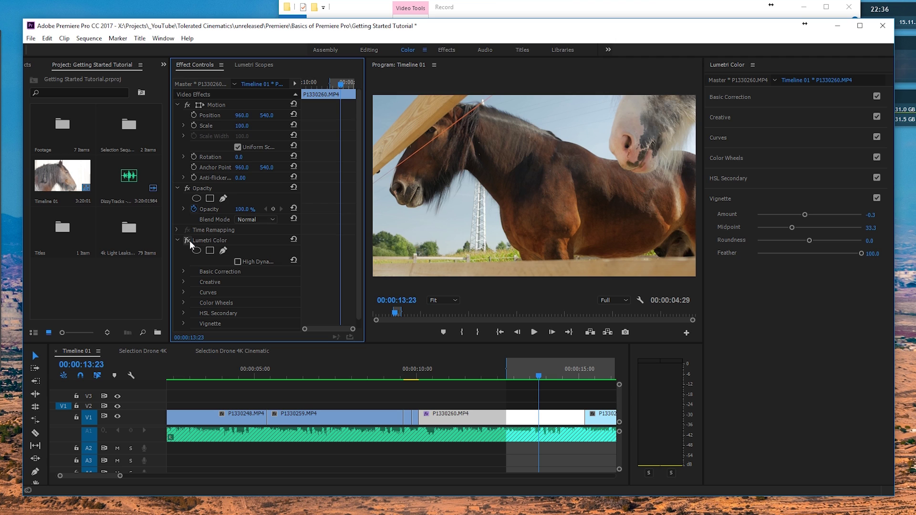
pyautogui.click(190, 240)
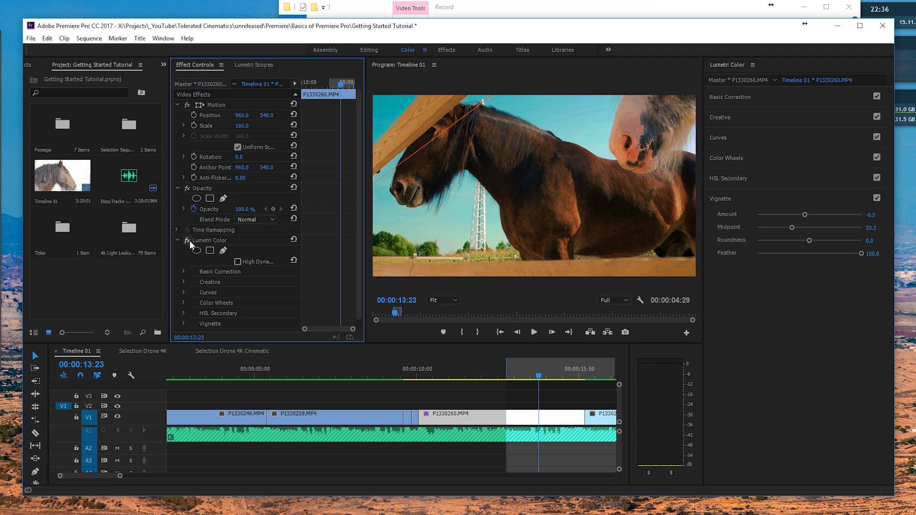